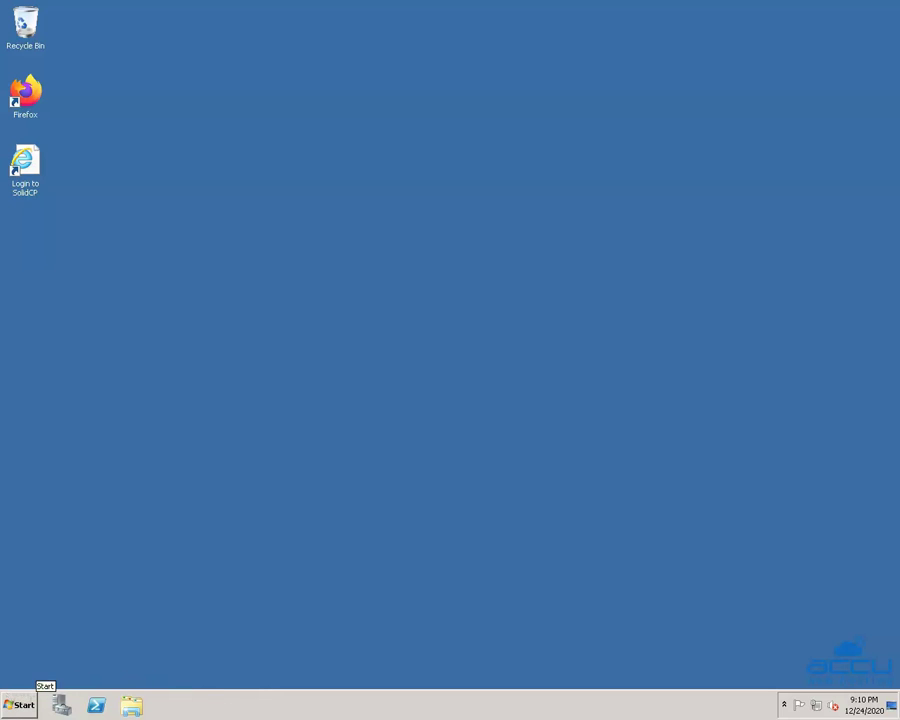
- Search the installed programs for "run" and open the Run dialog
left_click(19, 709)
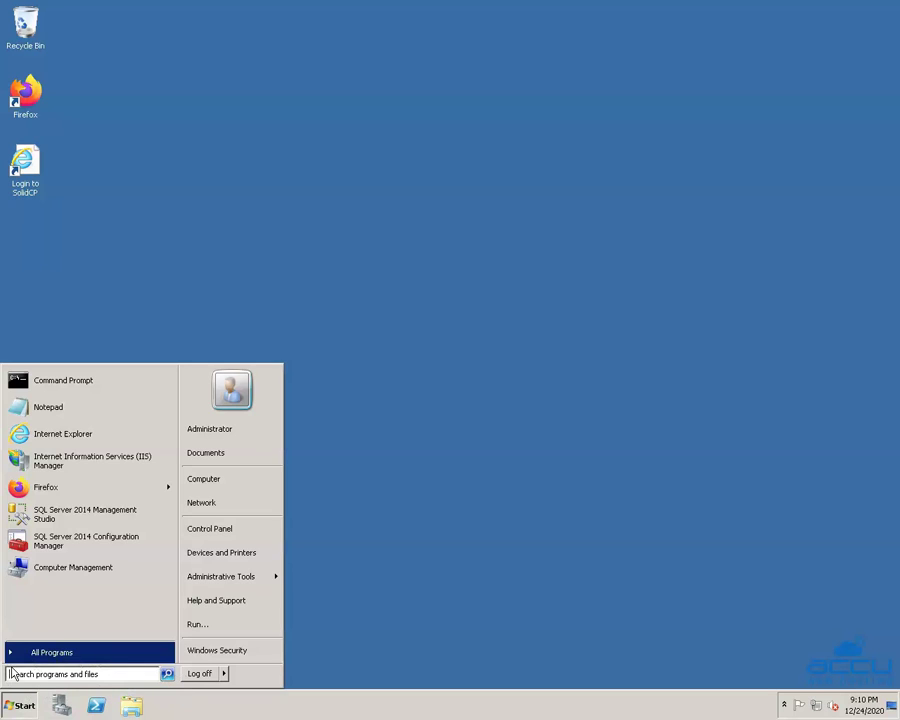
left_click(11, 674)
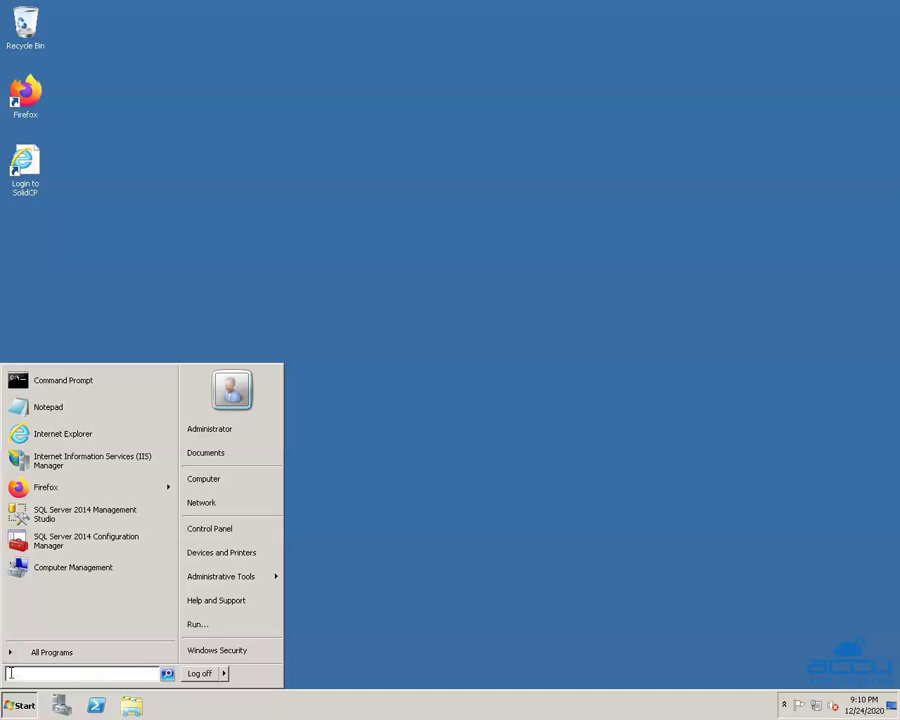
type("run")
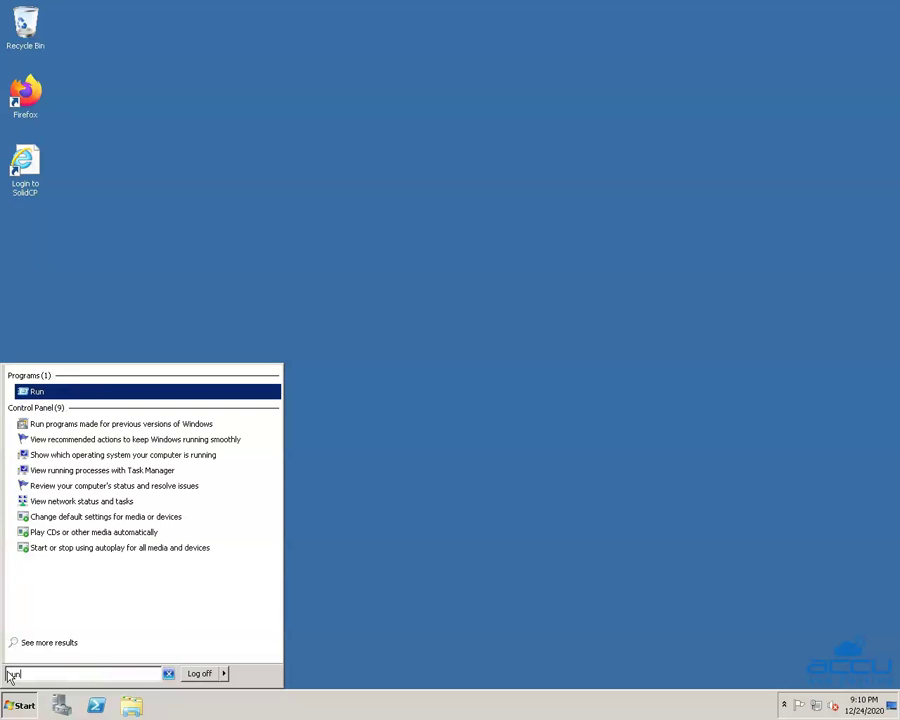
left_click(36, 393)
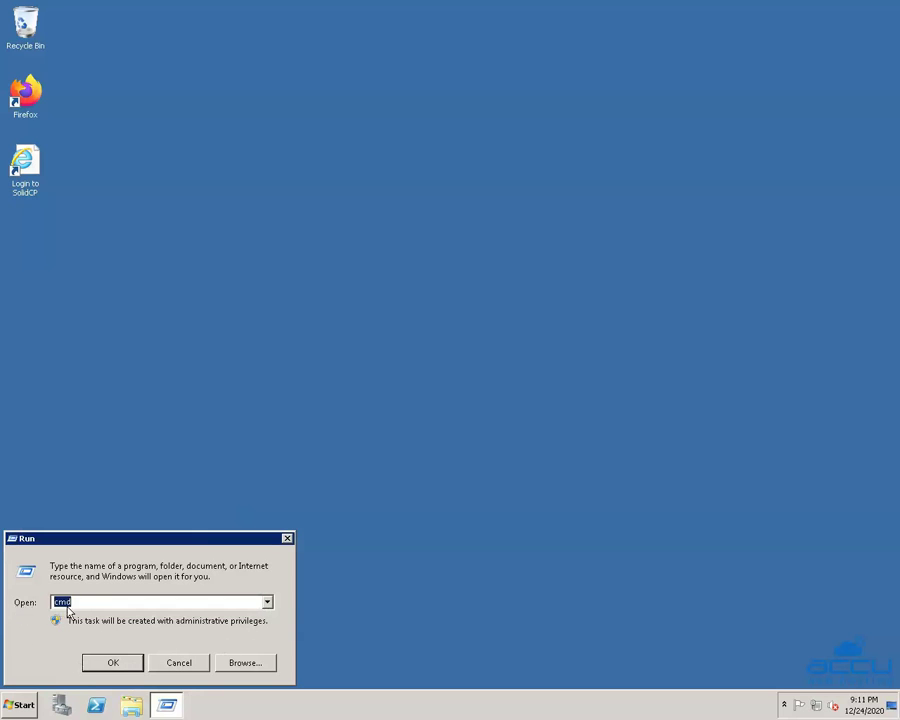
- Replace the command in the Run dialog with regedit and launch the Registry Editor
left_click(105, 601)
key("BackSpace")
key("BackSpace")
key("BackSpace")
type("reg")
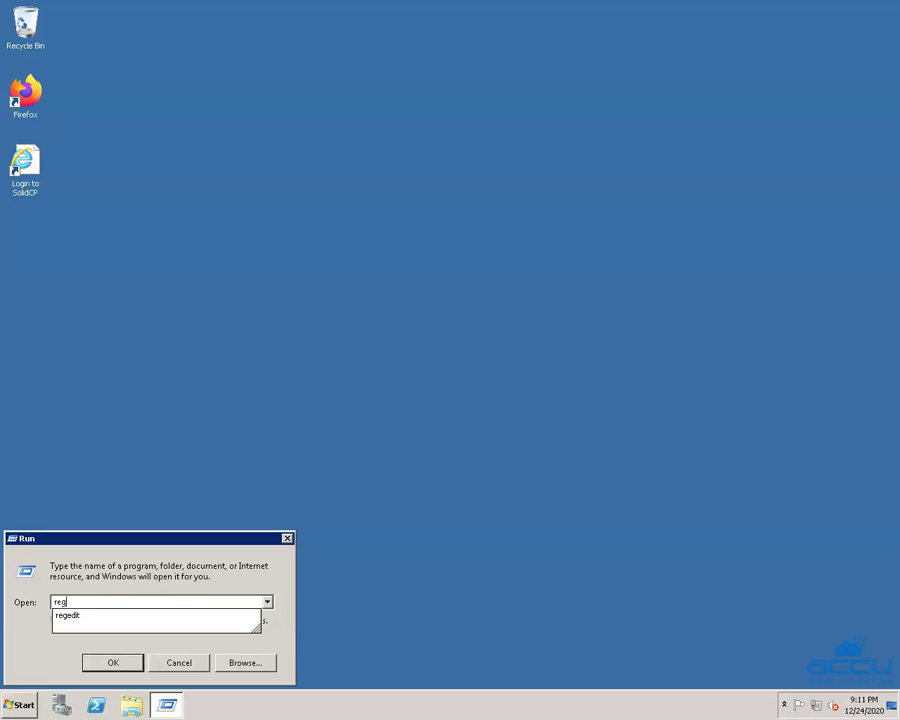
type("edit")
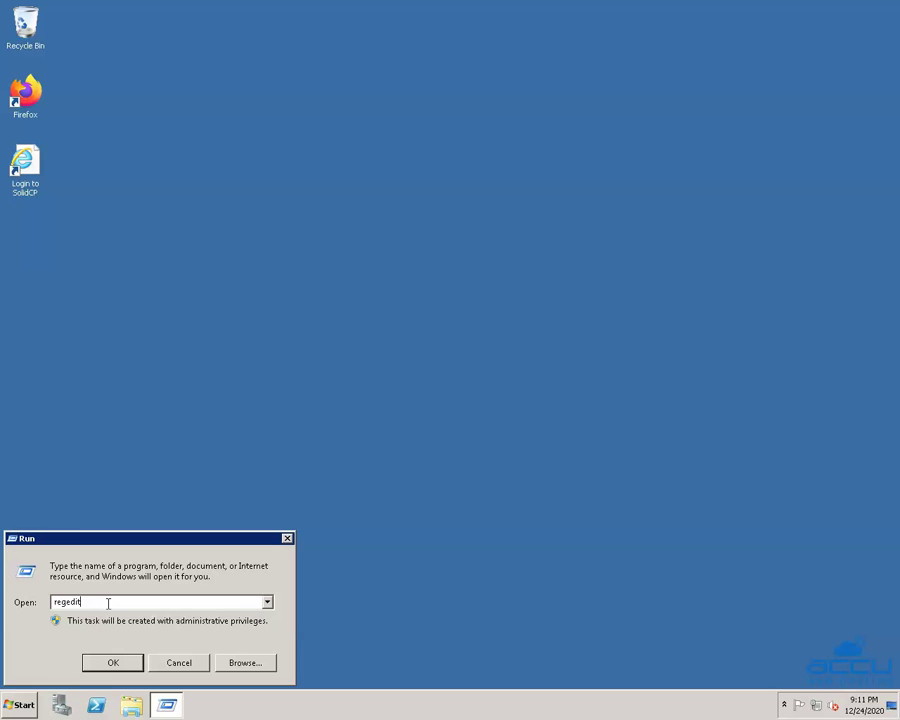
left_click(110, 667)
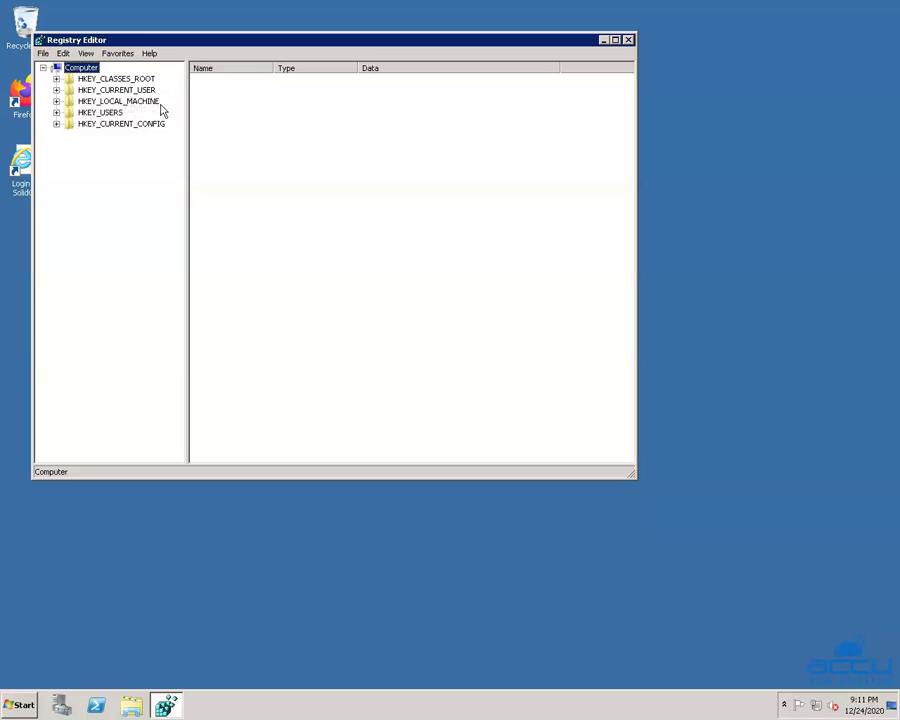
- Expand the registry tree through HKEY_LOCAL_MACHINE, SYSTEM and CurrentControlSet down to the subkeys of Control
left_click(56, 102)
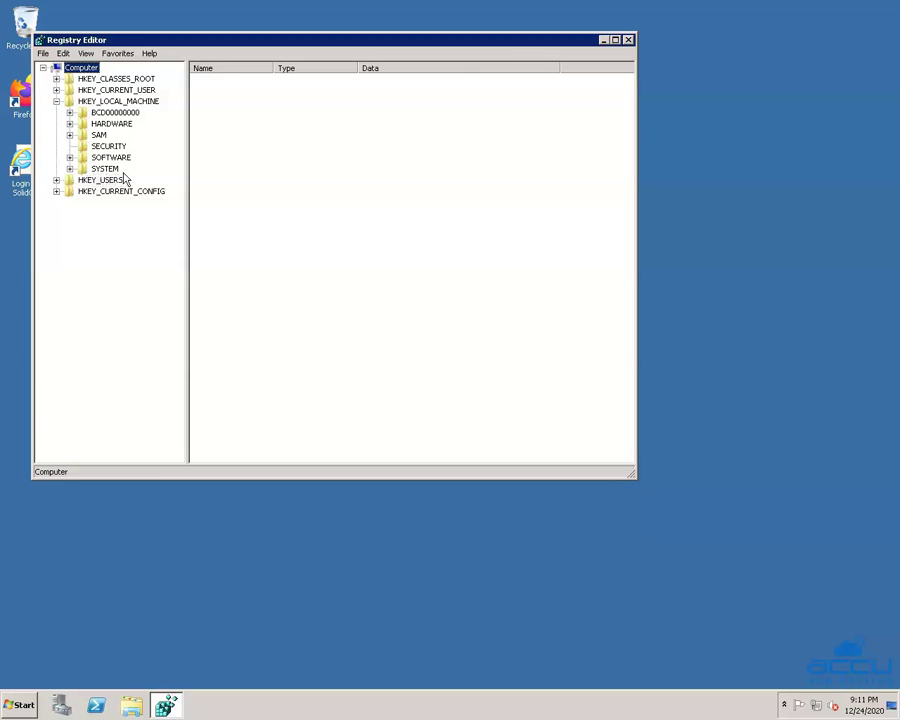
left_click(69, 170)
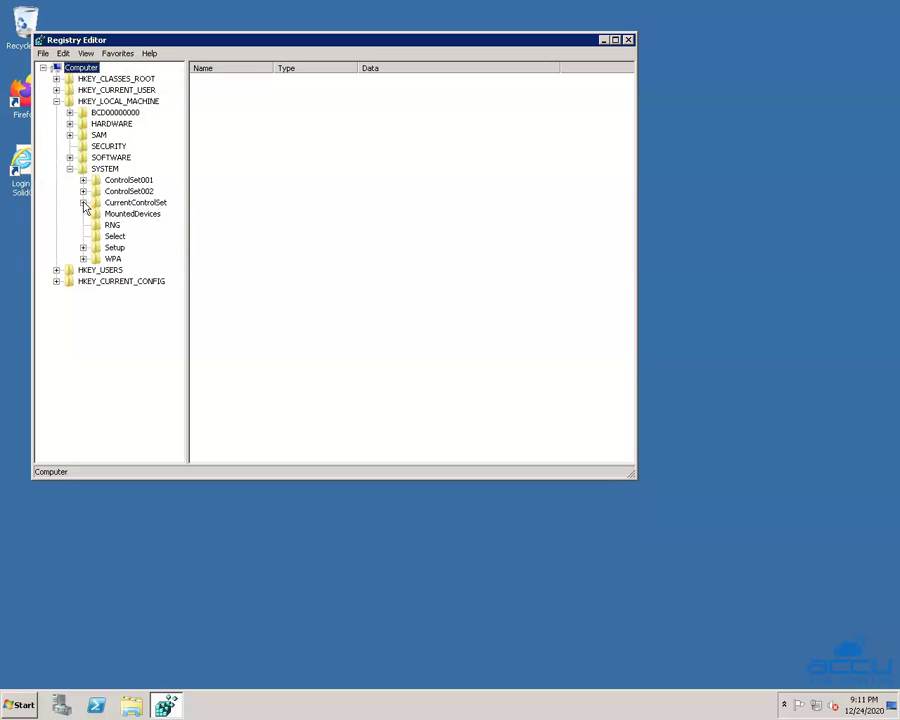
left_click(83, 203)
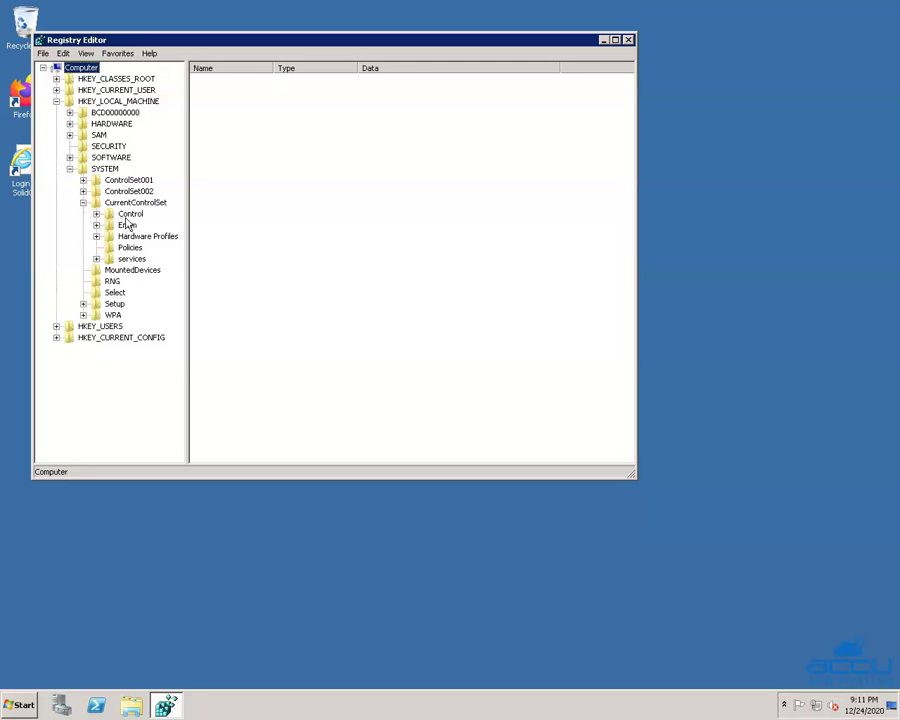
left_click(96, 214)
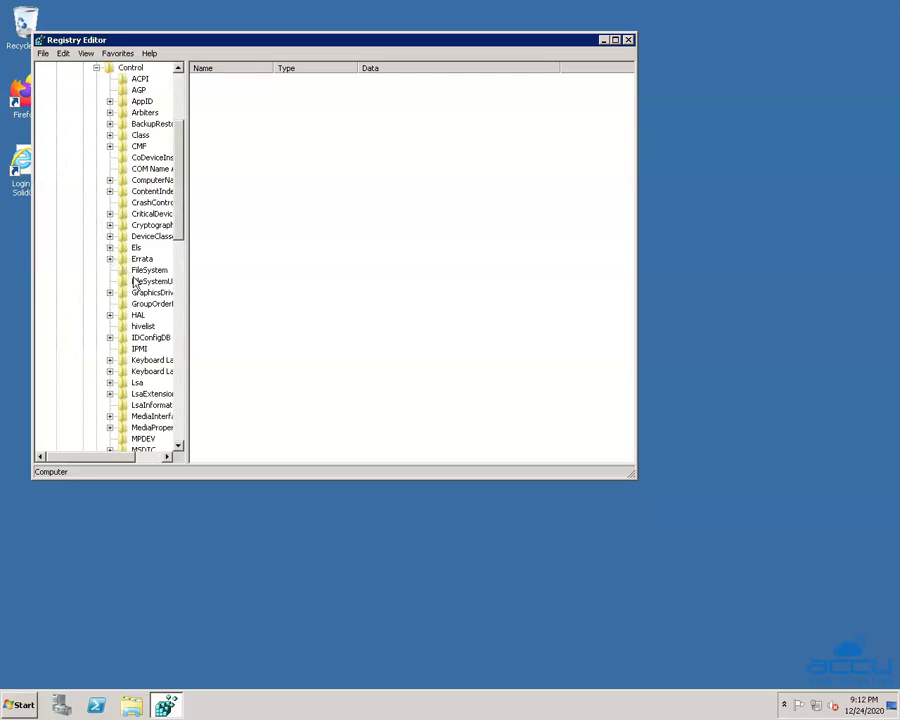
- Within Control, expand SecurityProviders, SCHANNEL and Protocols to show the protocol subkeys
scroll(135, 283, "down", 8)
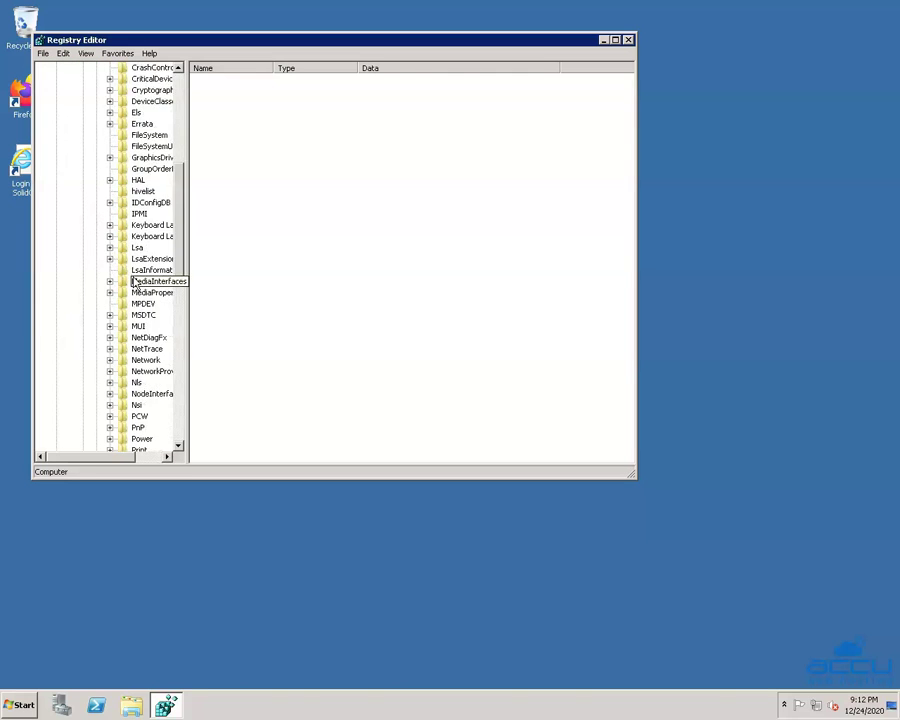
scroll(135, 283, "down", 2)
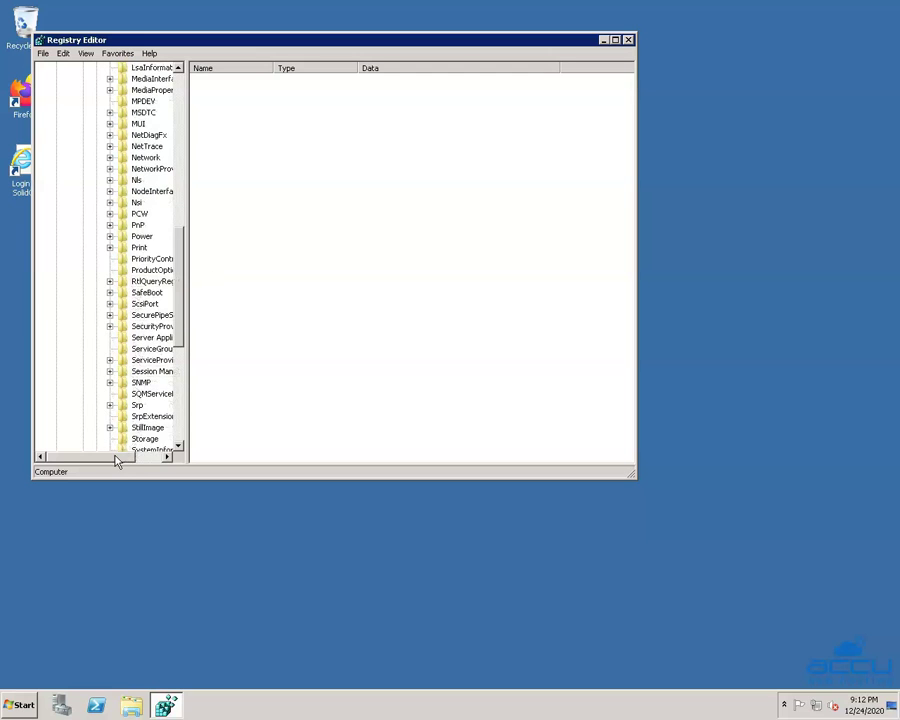
left_click_drag(128, 462, 158, 460)
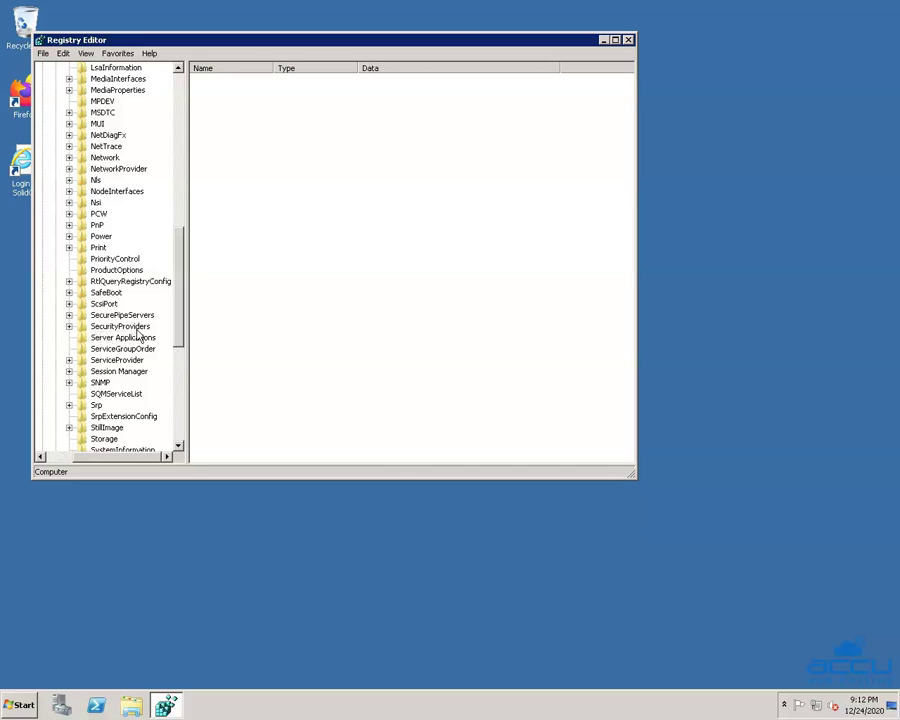
left_click(69, 327)
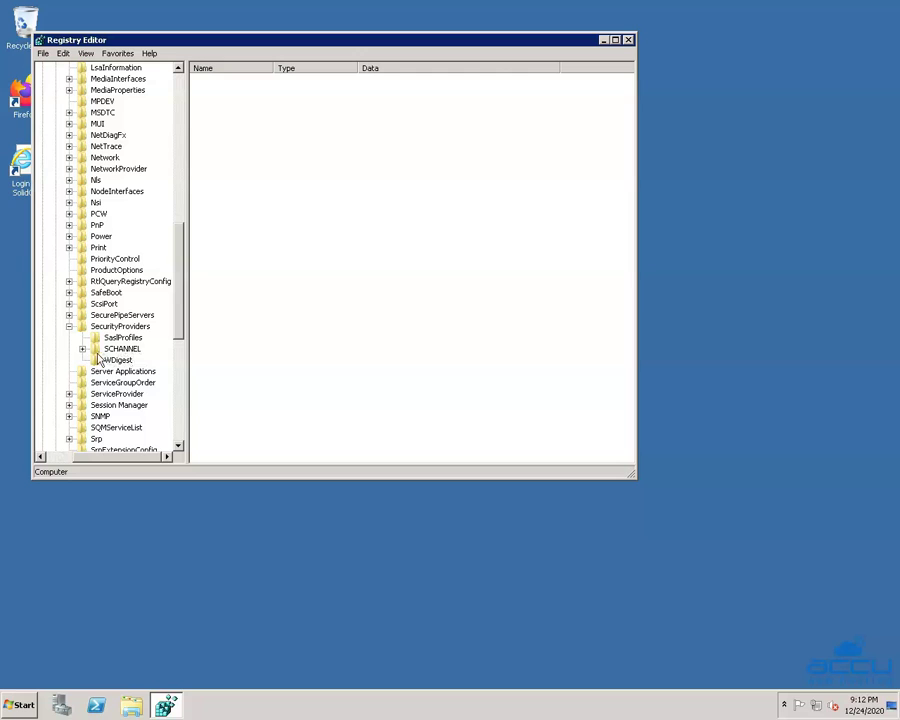
left_click(83, 349)
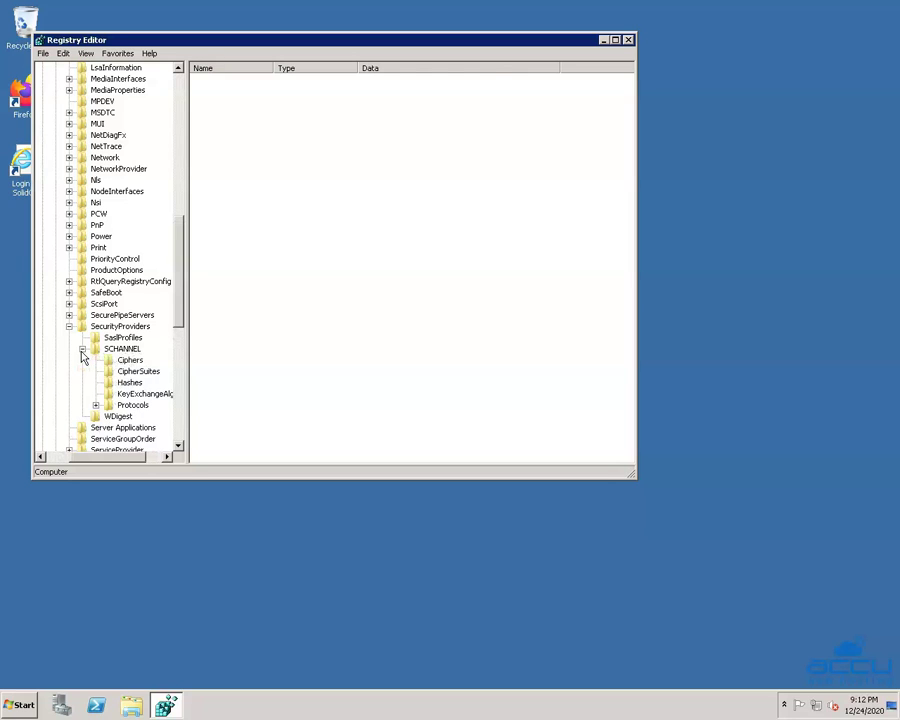
scroll(85, 360, "down", 1)
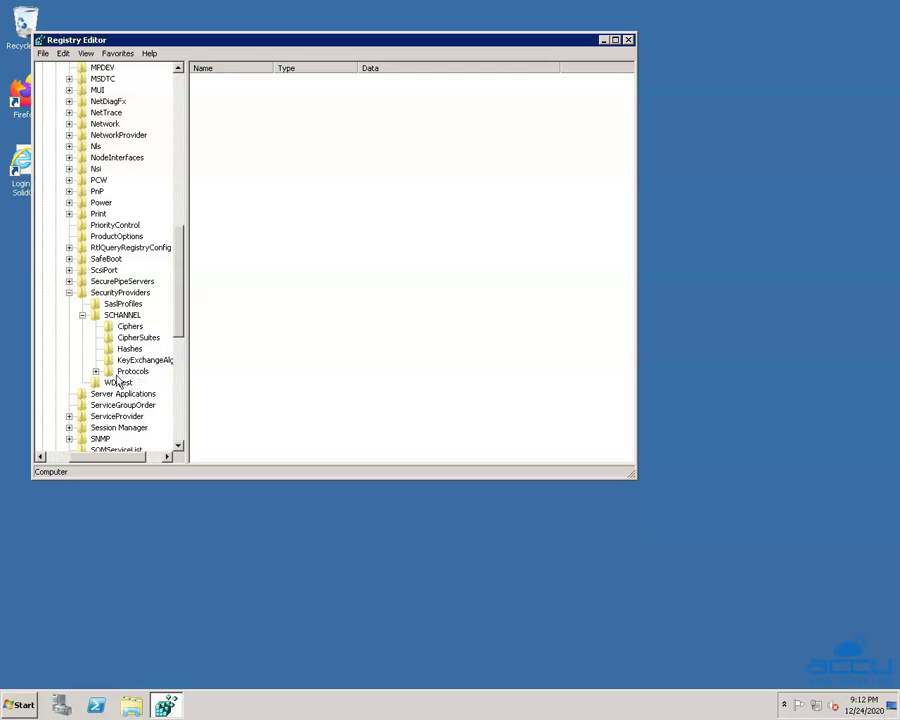
left_click(96, 372)
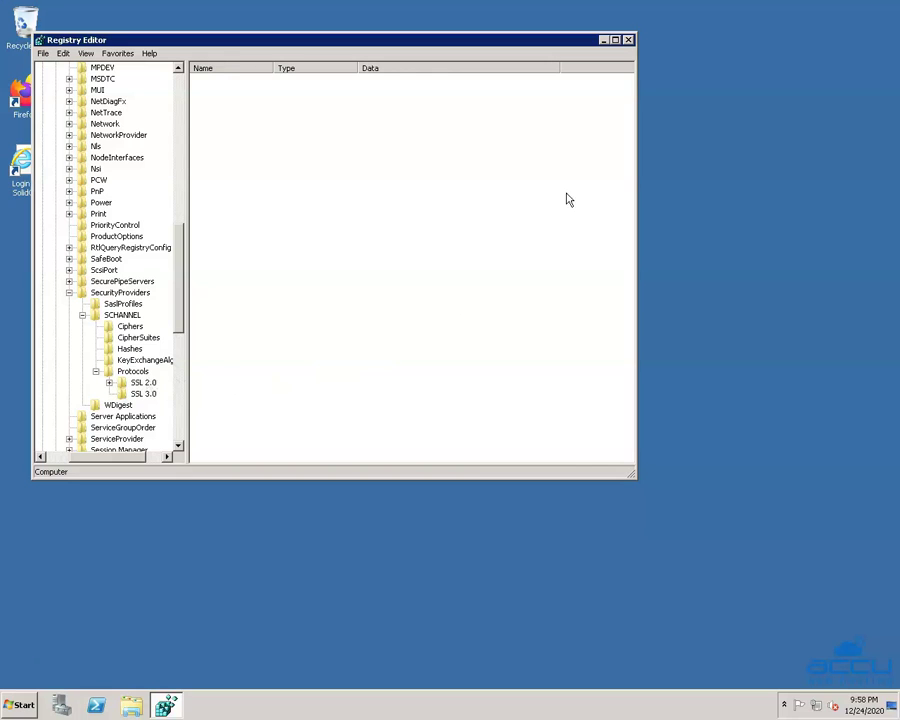
- Maximize the Registry Editor window and create a key named TLS 1.2 under Protocols
left_click(616, 41)
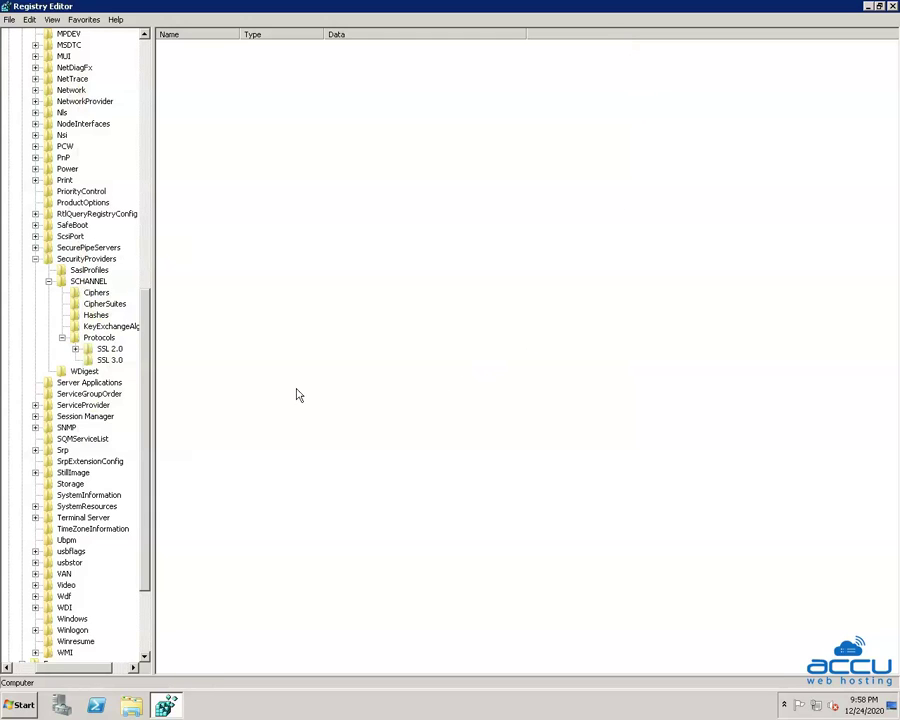
left_click(98, 338)
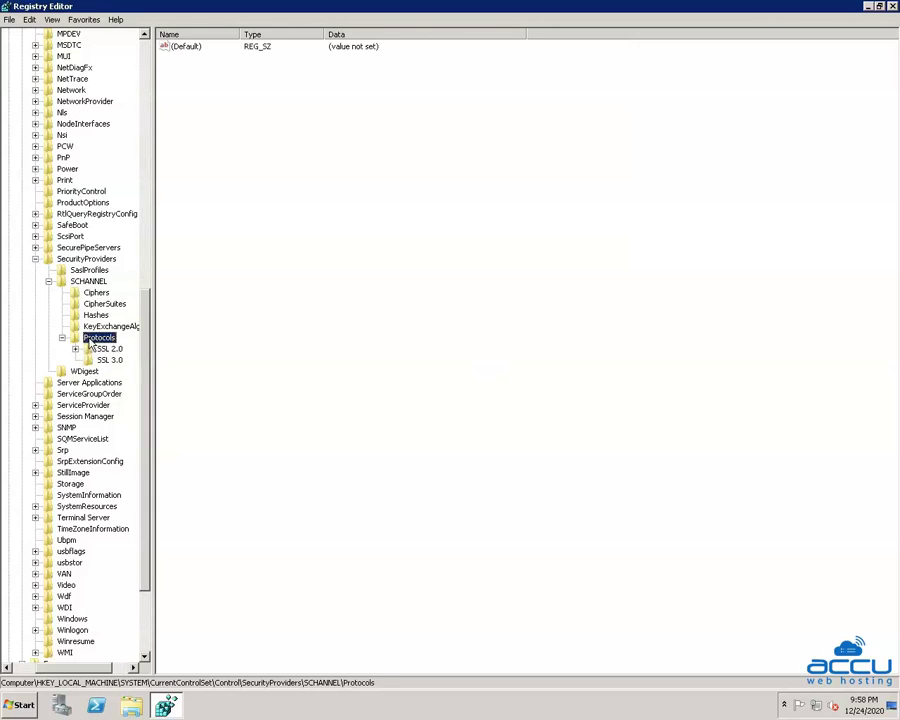
right_click(90, 340)
mouse_move(126, 361)
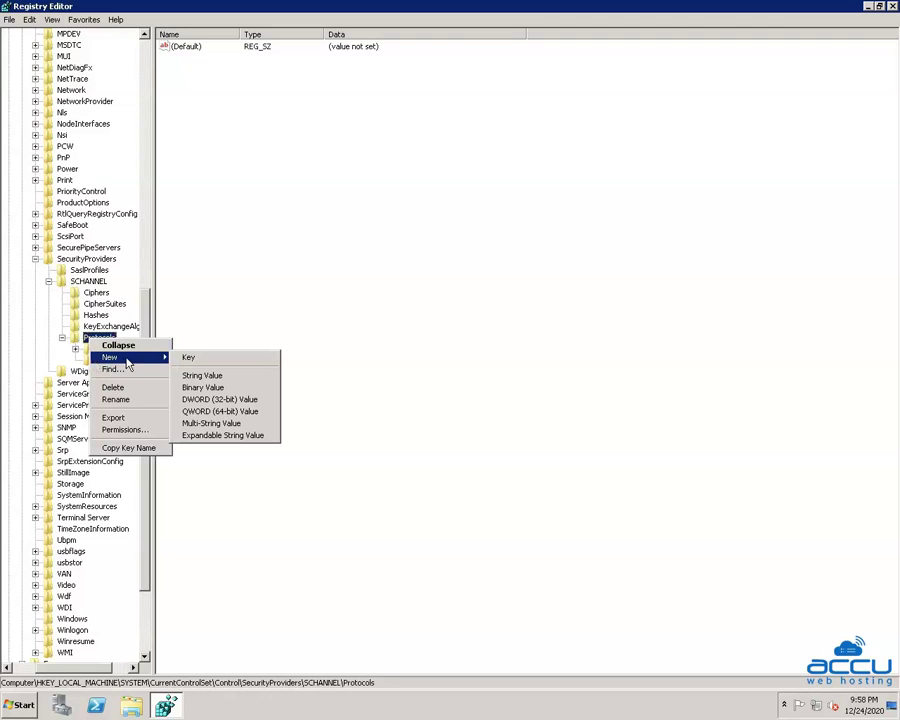
left_click(202, 362)
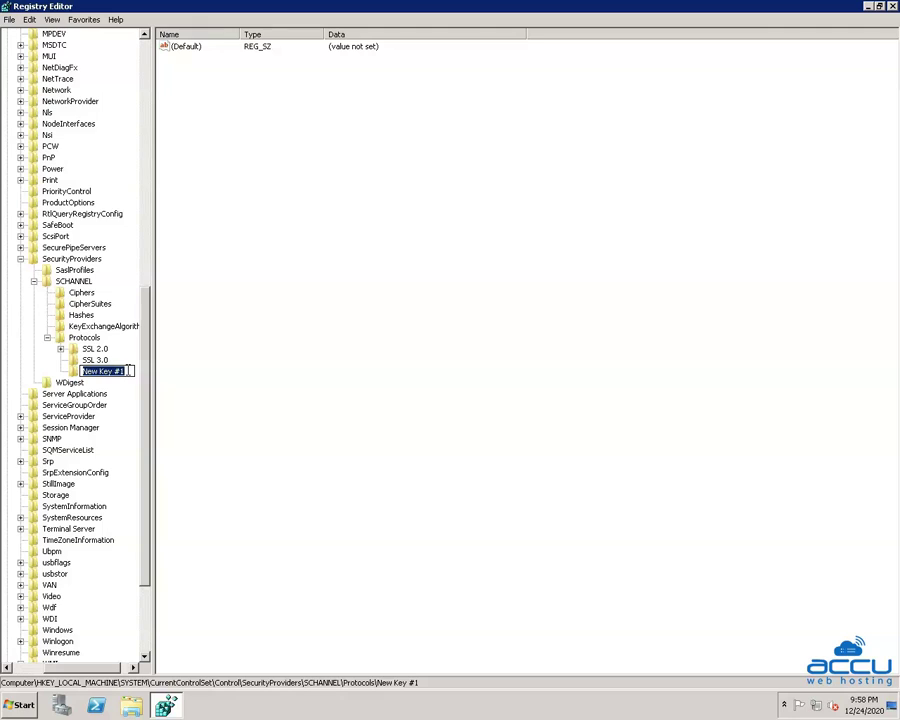
type("TLS 1.2")
key("Return")
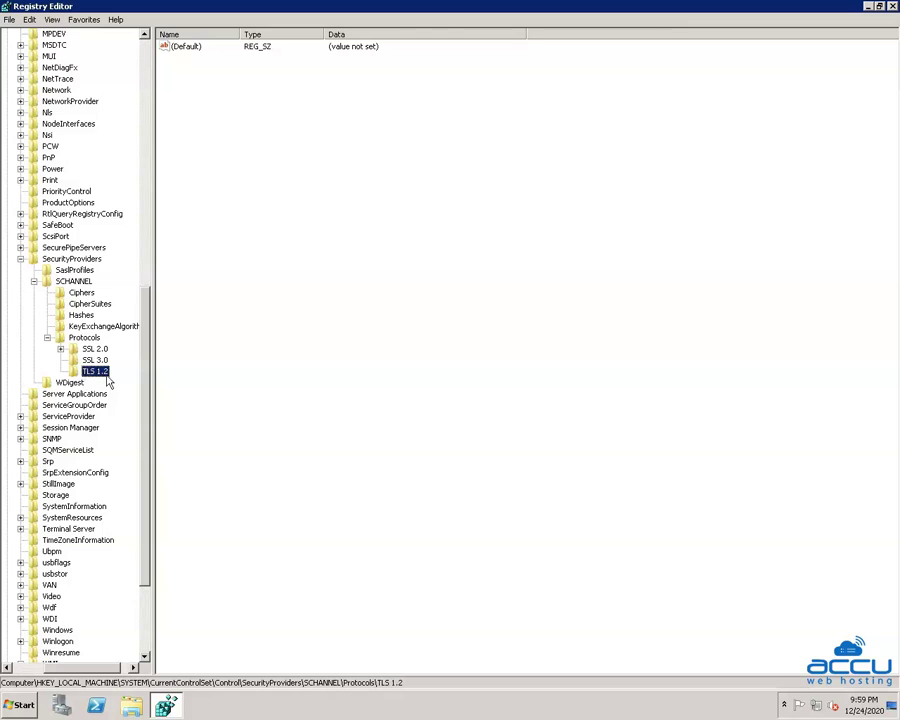
- Create a subkey named Client under the TLS 1.2 key
right_click(96, 376)
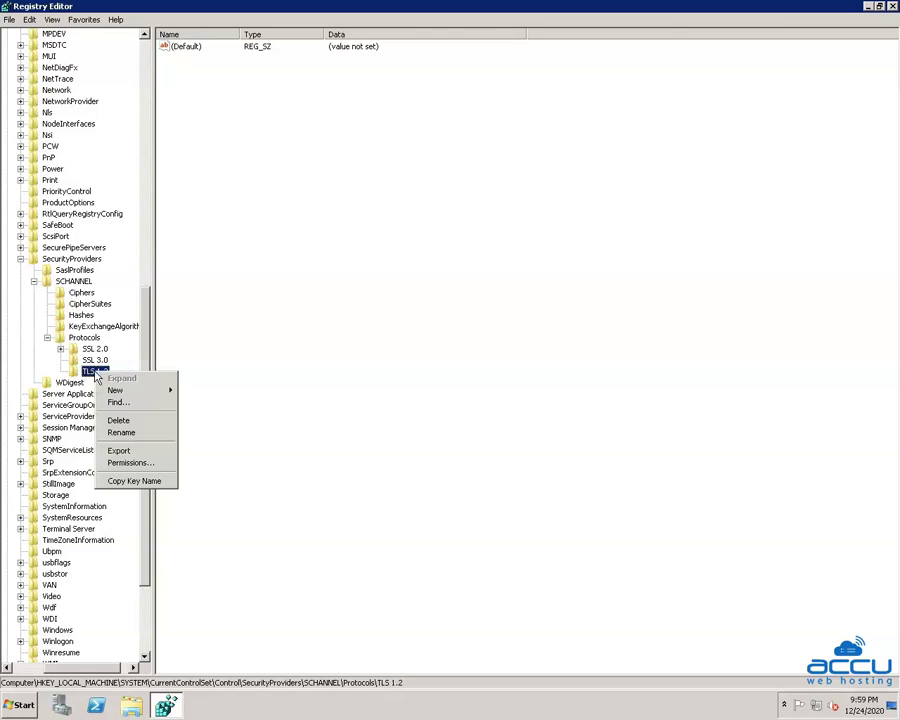
mouse_move(115, 392)
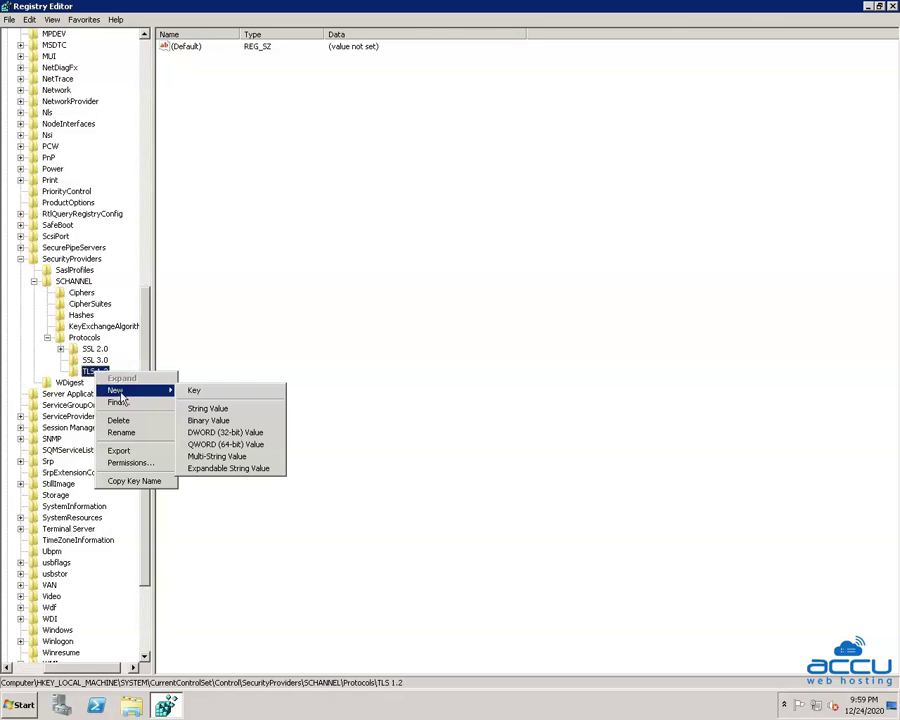
left_click(203, 393)
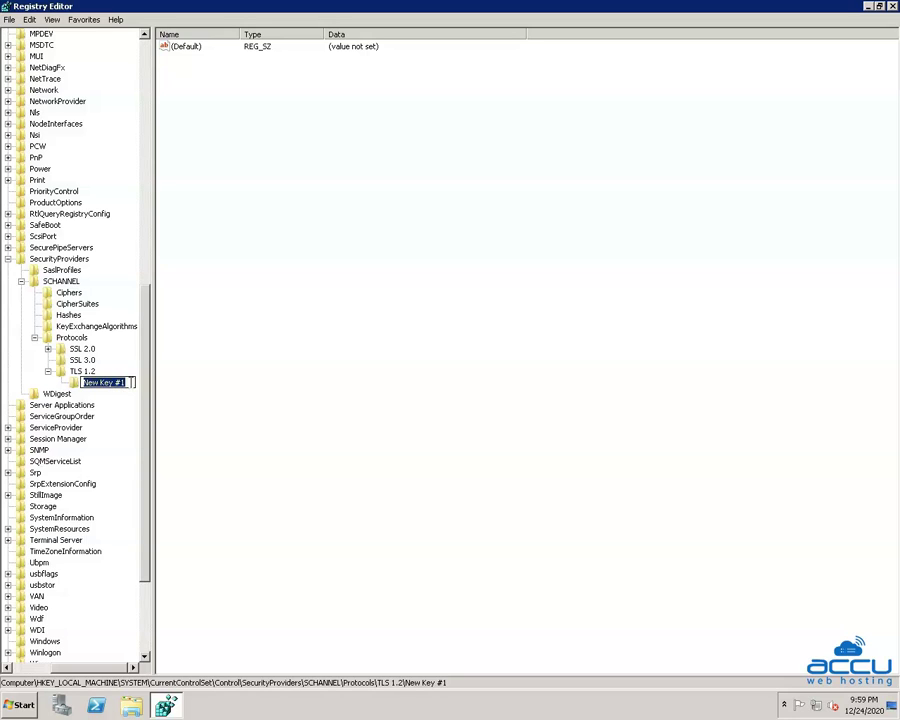
type("Client")
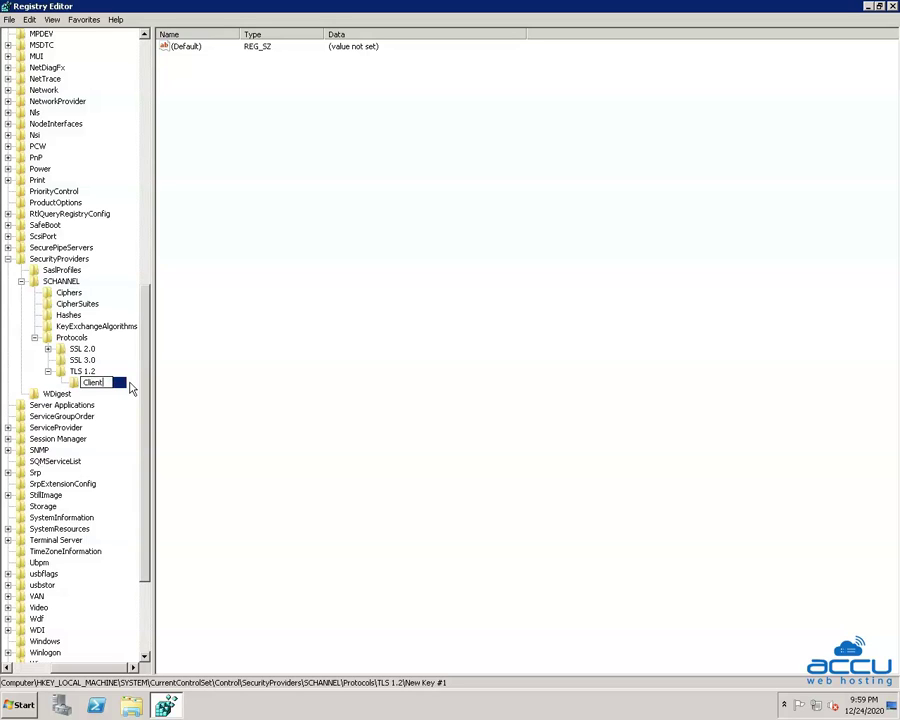
key("Return")
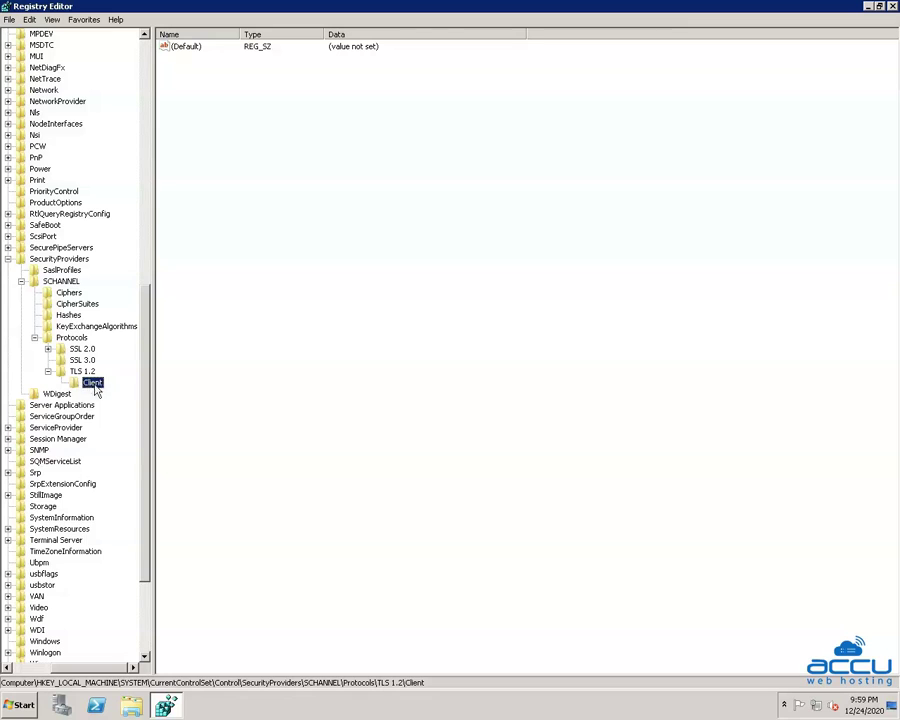
- Add a DWORD (32-bit) value named DisabledByDefault to the Client key of TLS 1.2
right_click(89, 390)
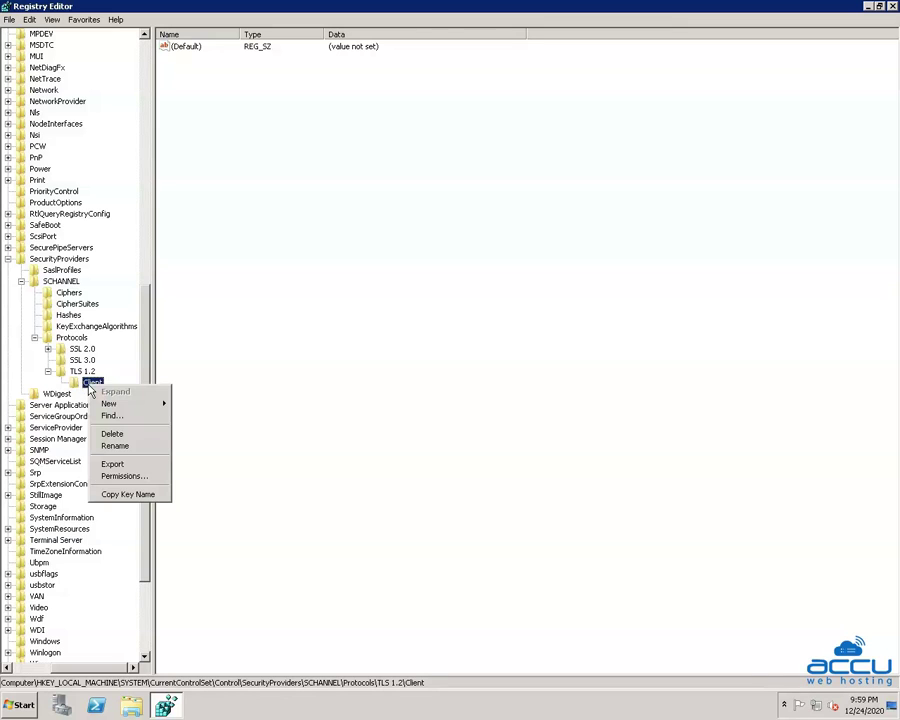
mouse_move(108, 405)
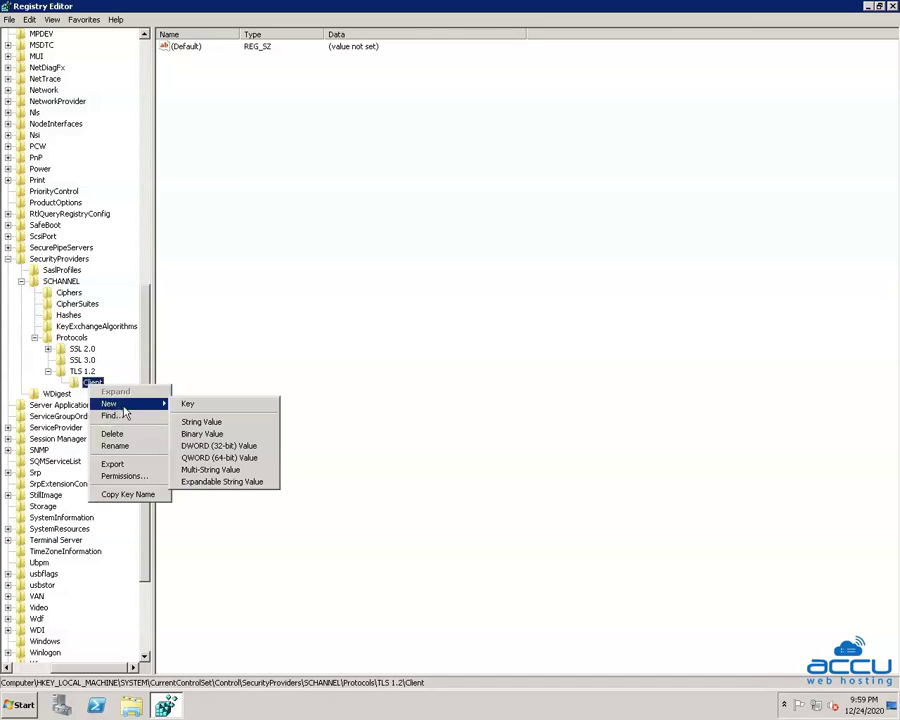
left_click(220, 446)
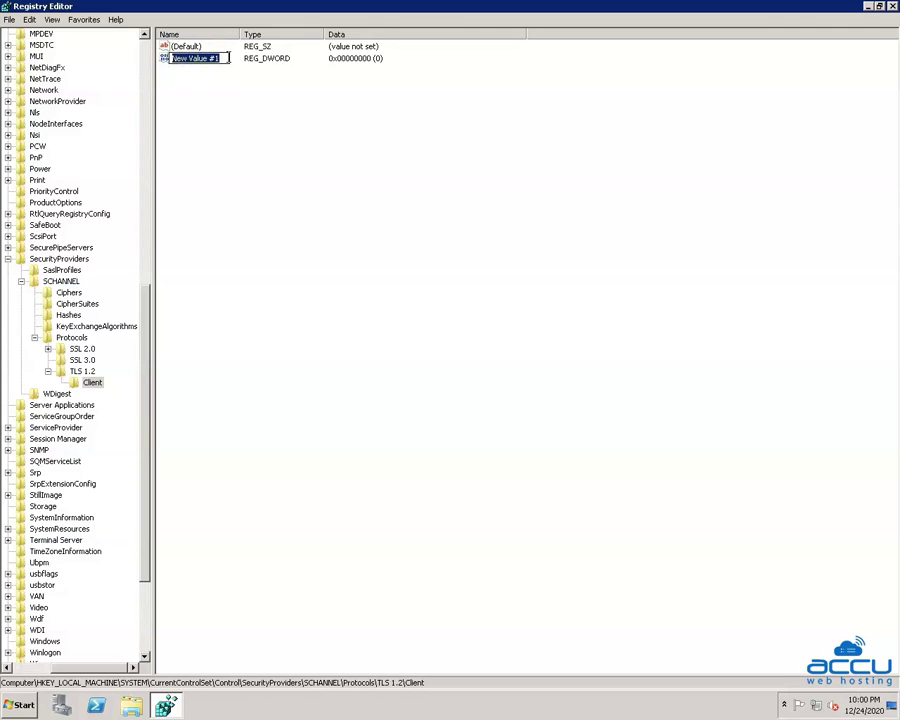
type("De")
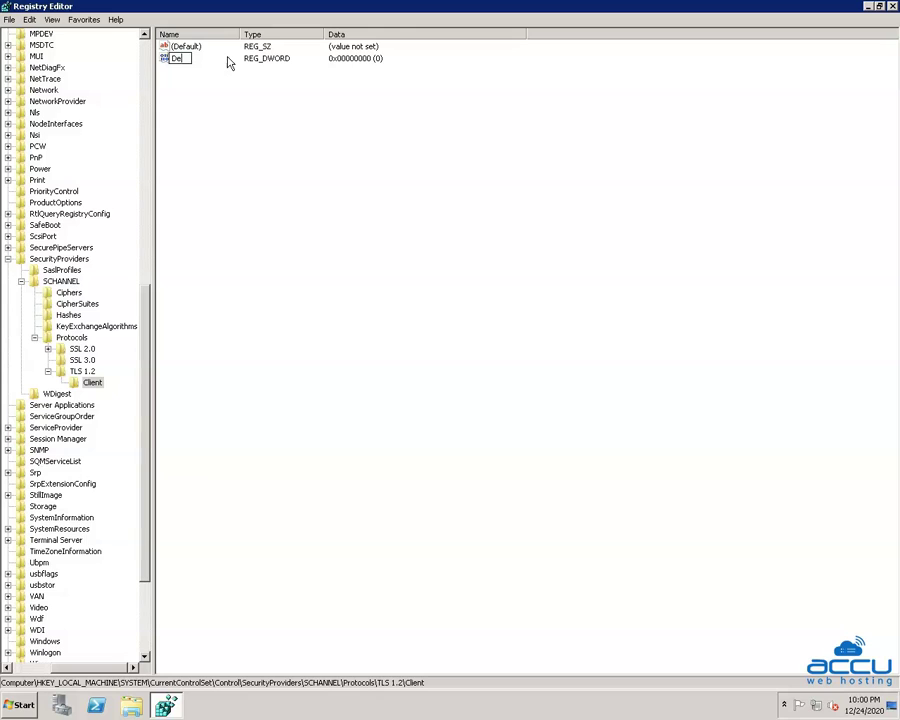
key("BackSpace")
type("isabledByDefau")
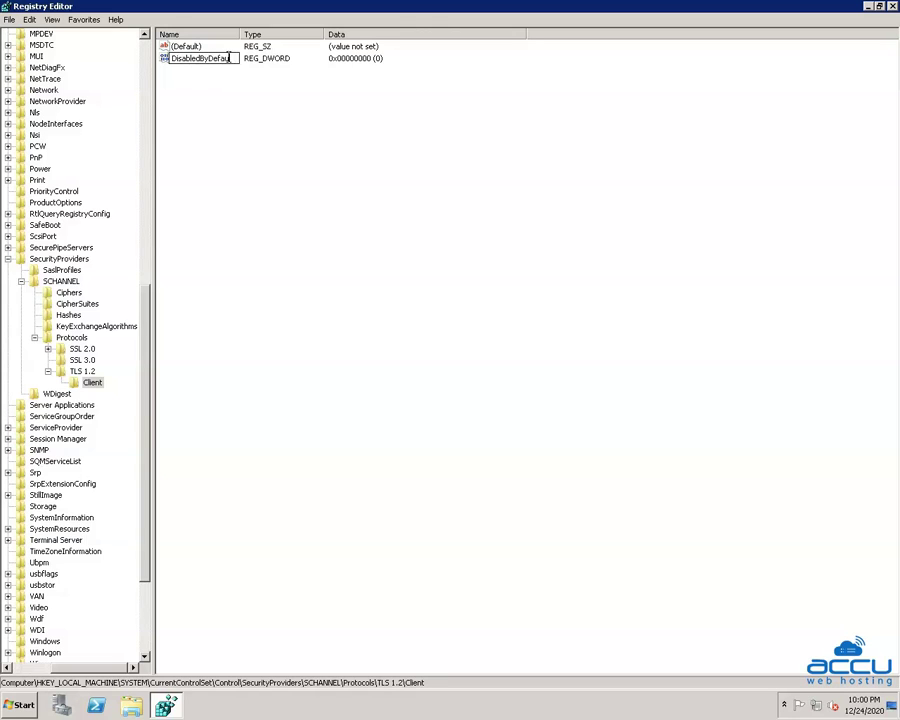
type("lt")
key("Return")
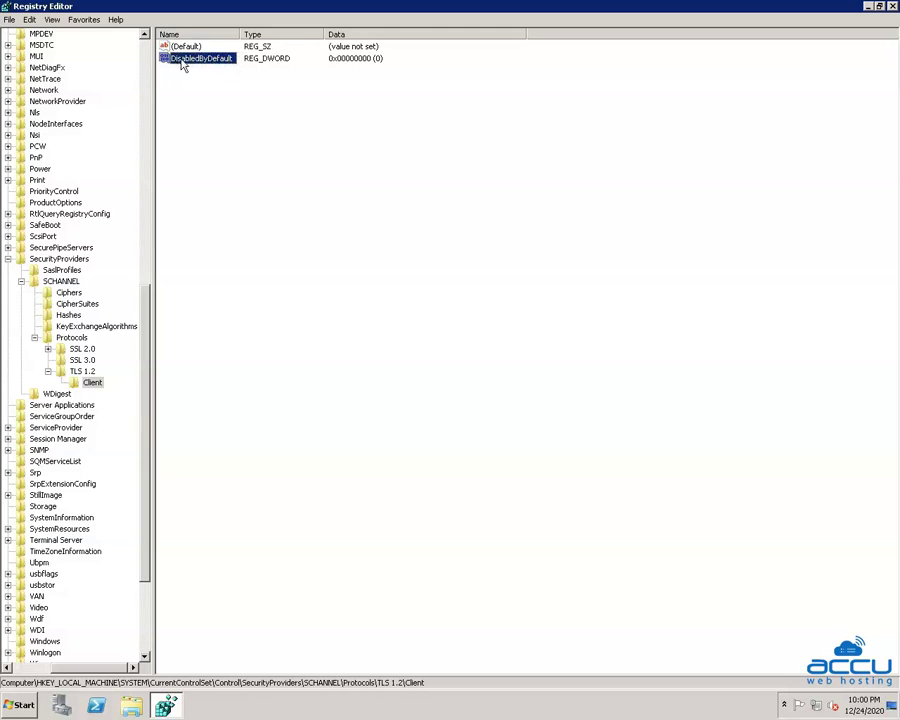
- Edit the DisabledByDefault value of the TLS 1.2 Client key and keep its value data at 0
right_click(214, 63)
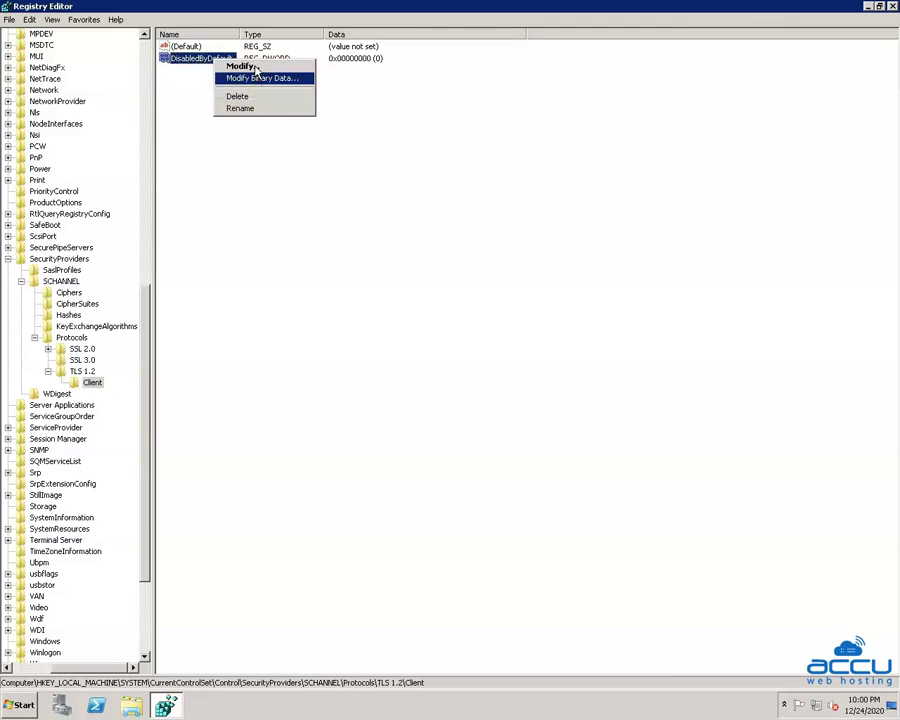
left_click(240, 66)
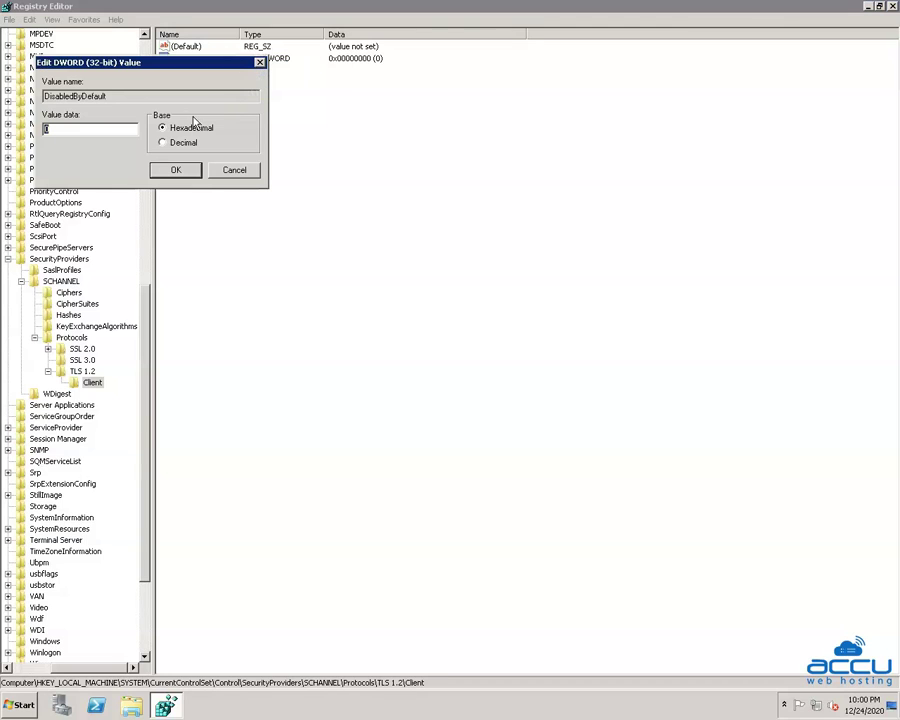
left_click(46, 128)
left_click(172, 174)
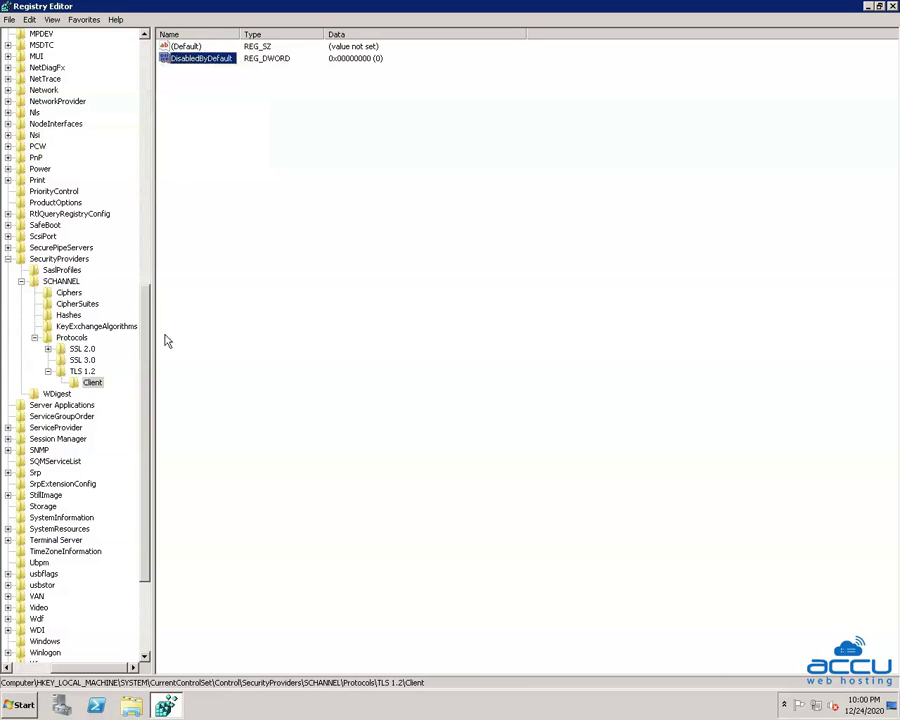
- Add a DWORD (32-bit) value named Enabled to the Client key of TLS 1.2
right_click(91, 388)
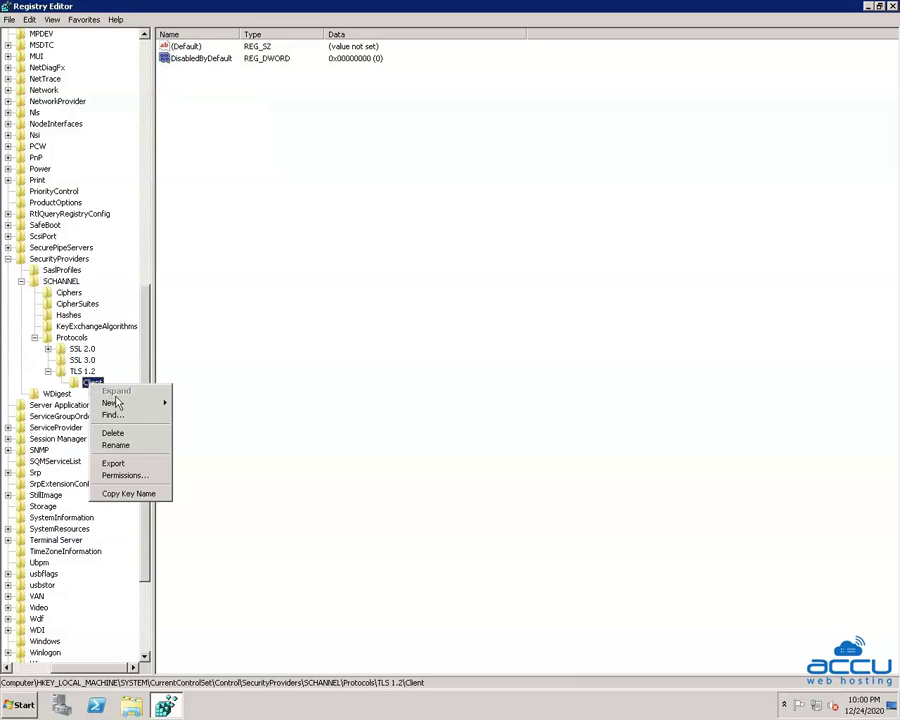
mouse_move(101, 406)
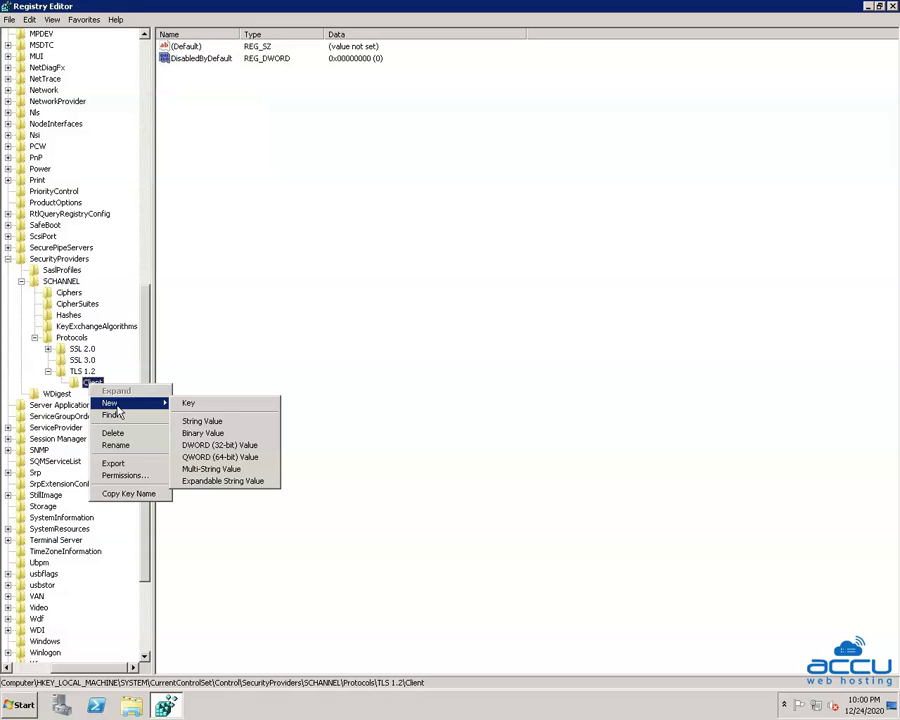
left_click(227, 447)
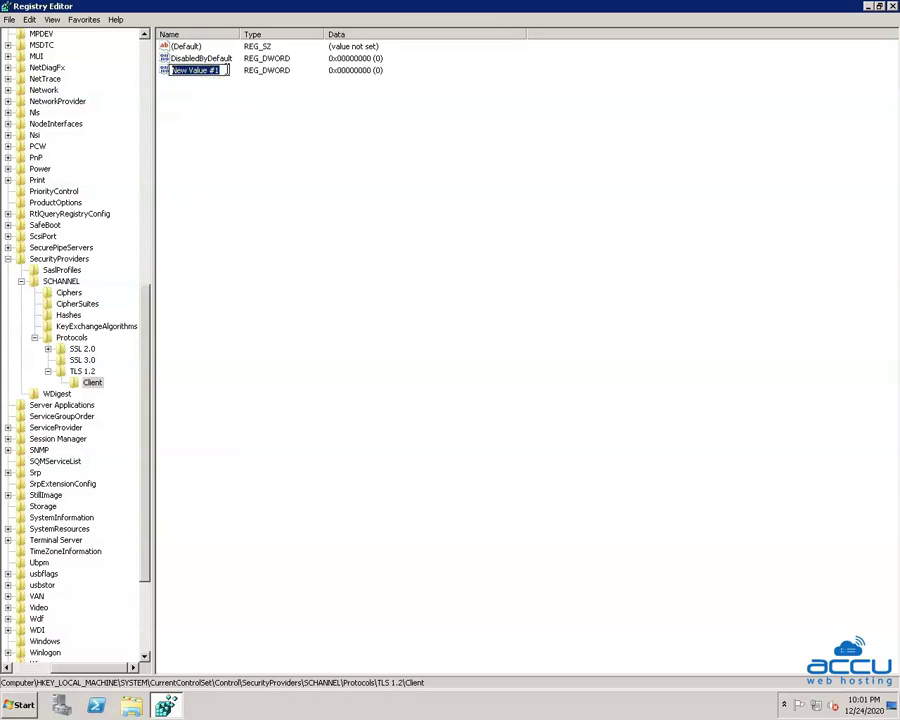
type("Enabled")
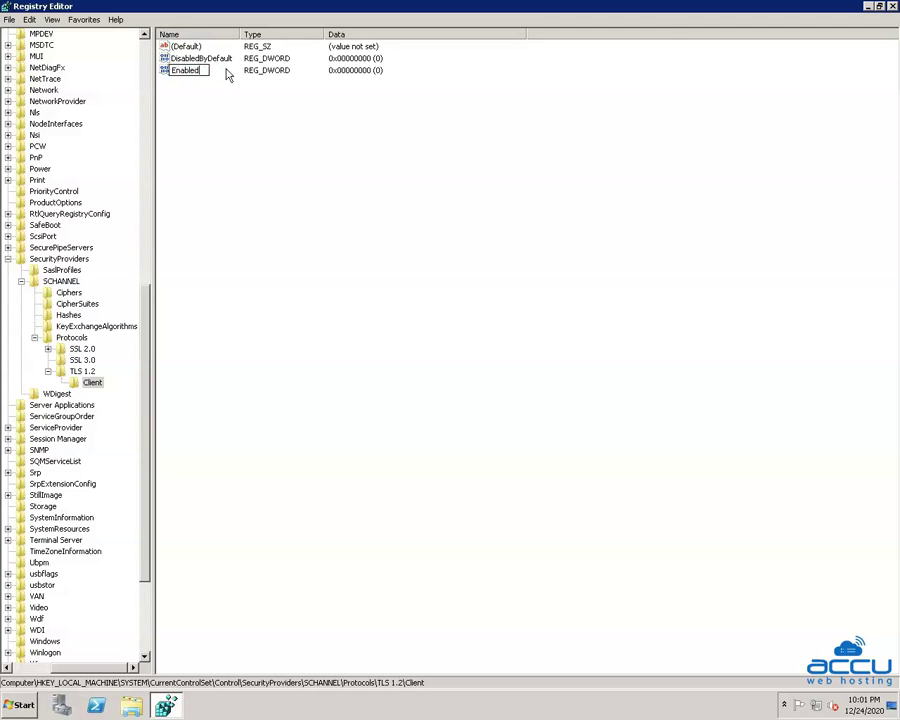
key("Return")
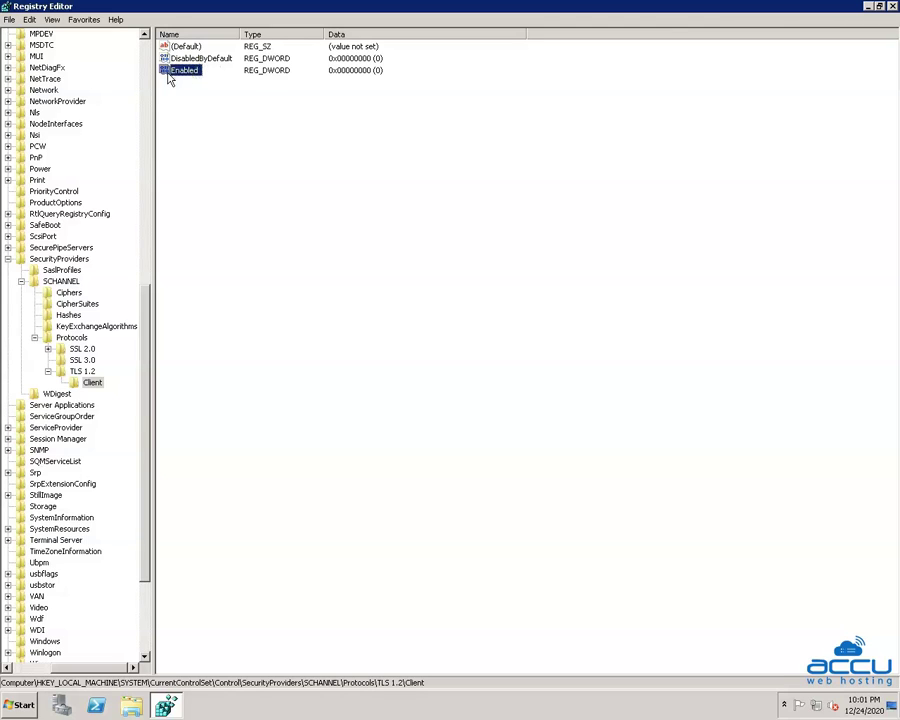
- Set the Client key's Enabled value data to 1 using the Decimal base
right_click(188, 73)
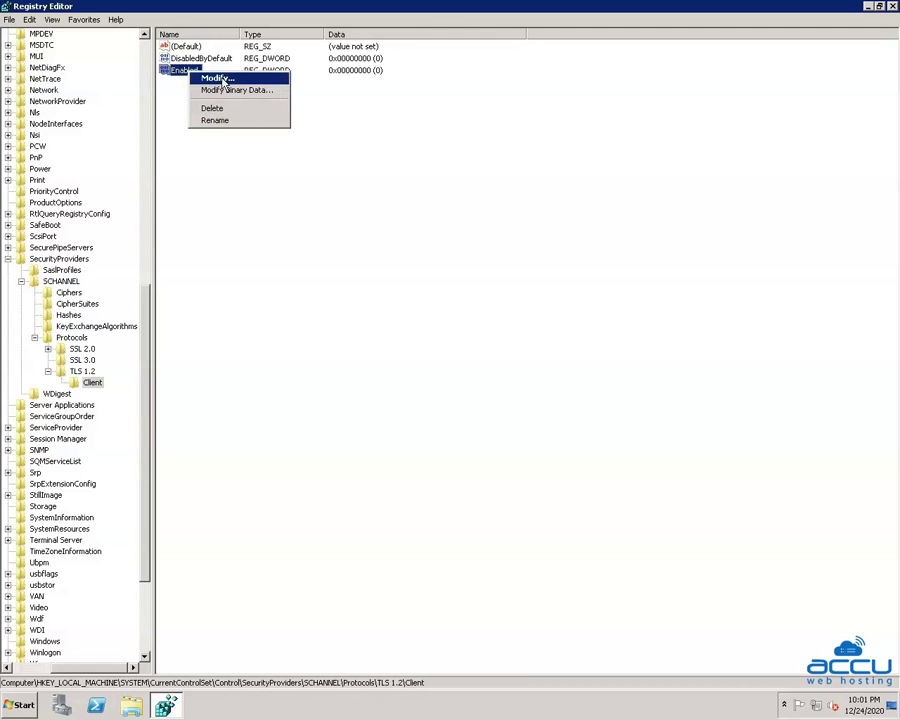
left_click(217, 78)
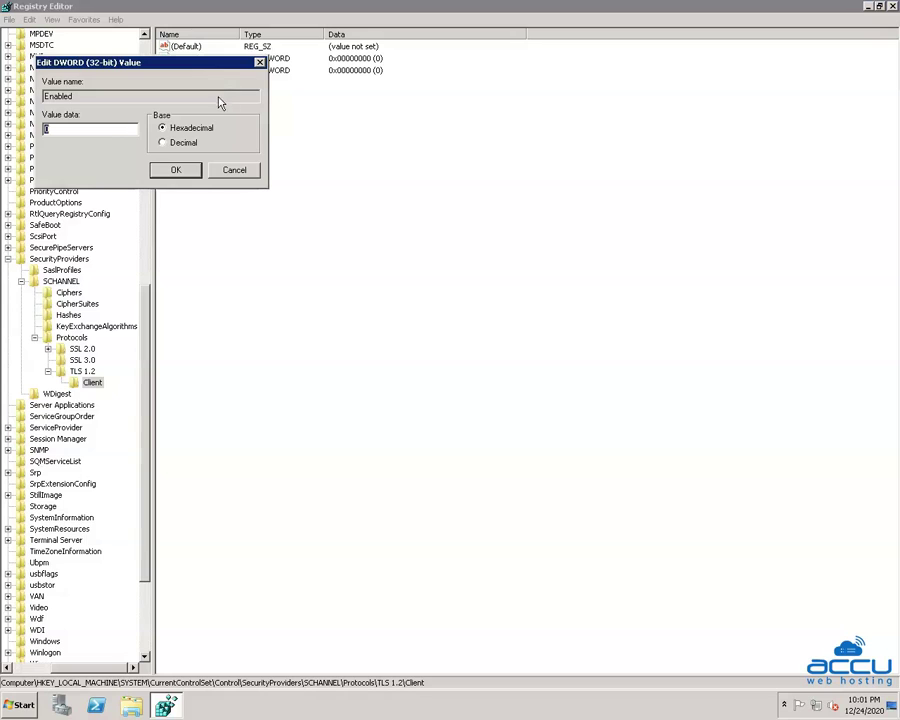
left_click(163, 143)
type("1")
left_click(175, 171)
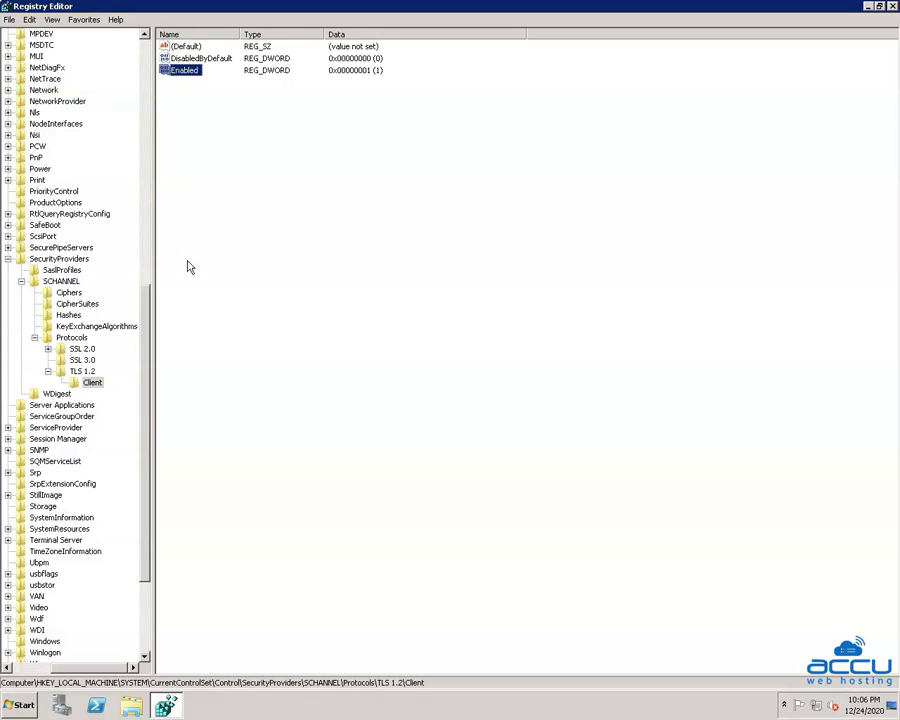
- Create a second subkey named Server under the TLS 1.2 key
right_click(82, 372)
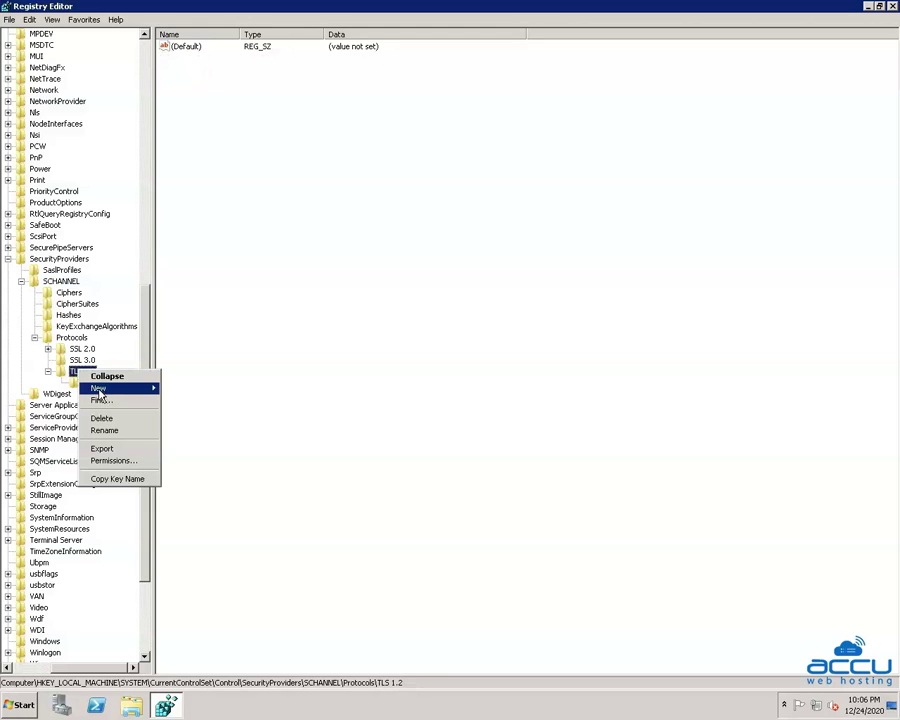
mouse_move(104, 392)
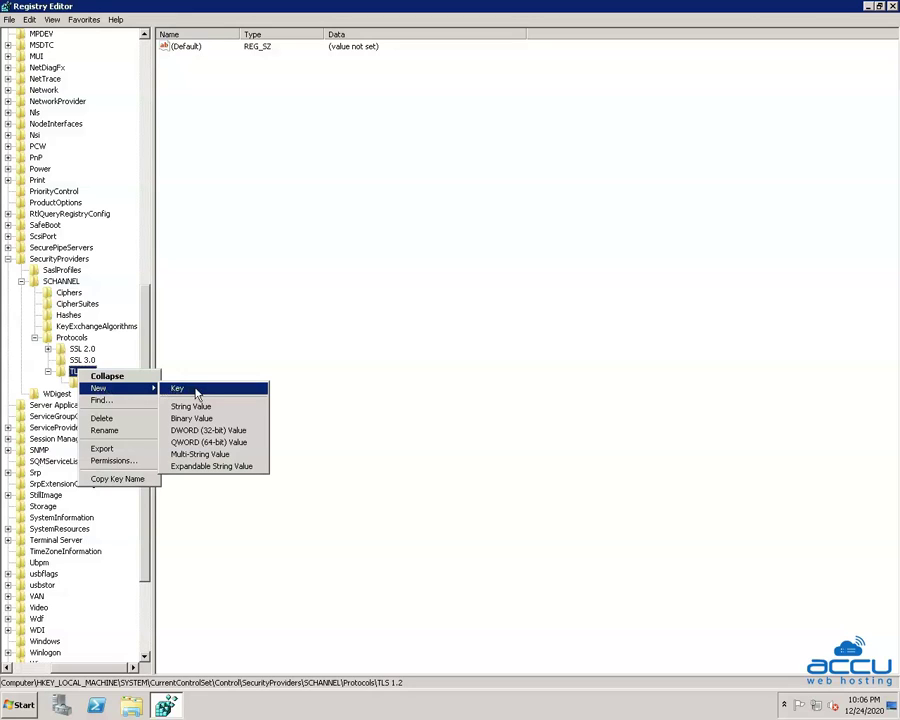
left_click(193, 391)
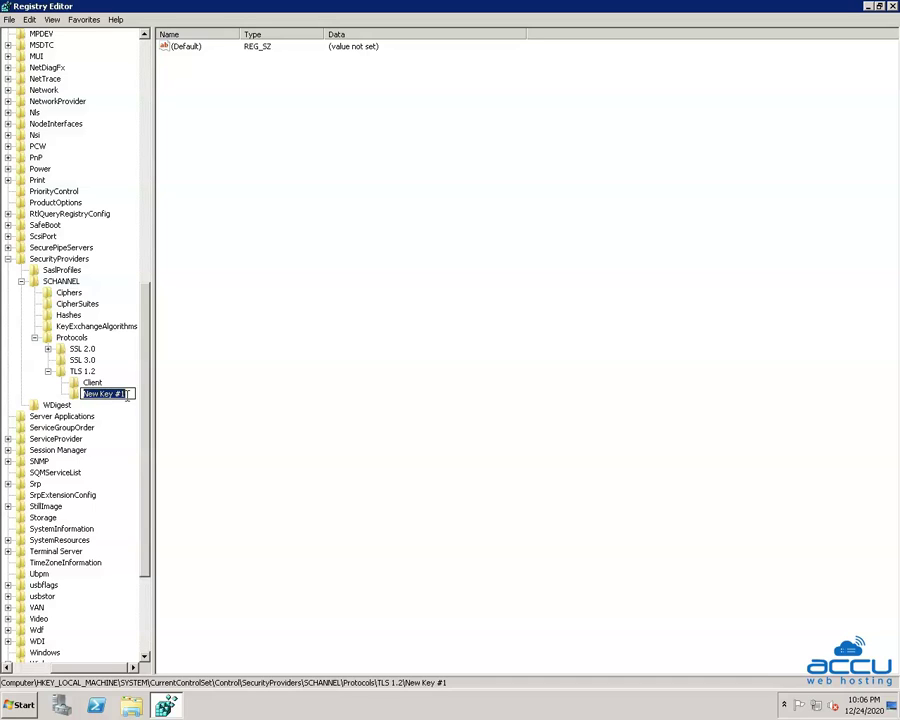
type("Server")
key("Return")
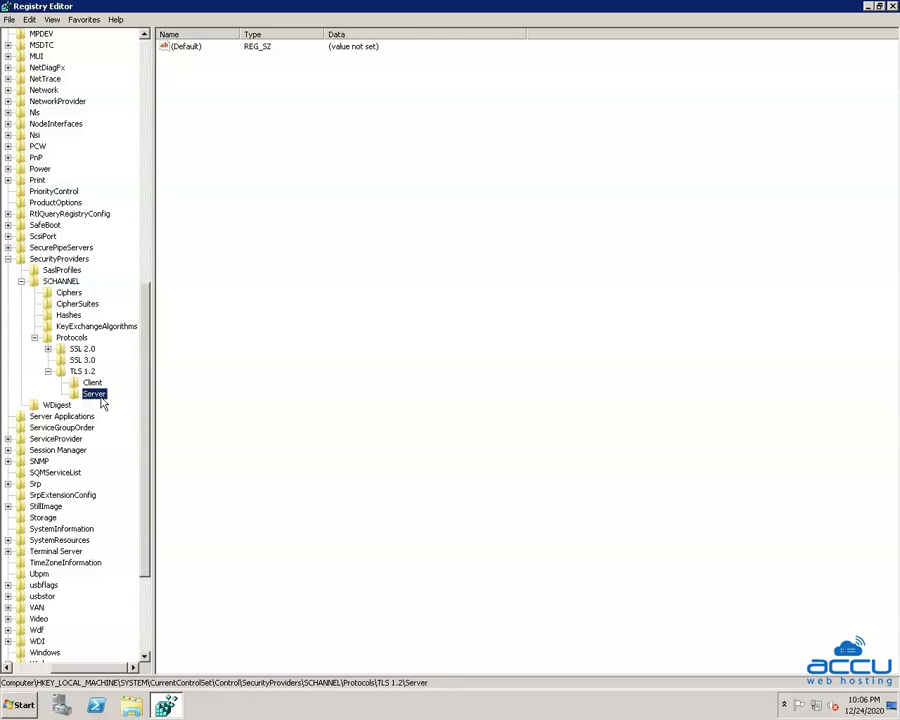
- Add a DWORD (32-bit) value named DisabledByDefault to the Server key of TLS 1.2
right_click(97, 398)
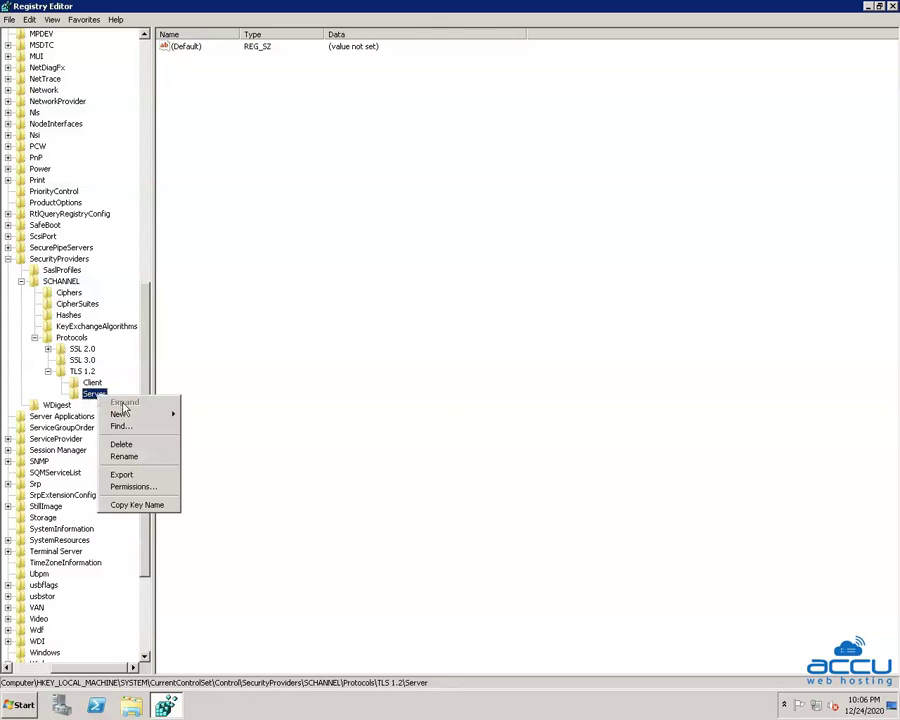
mouse_move(128, 416)
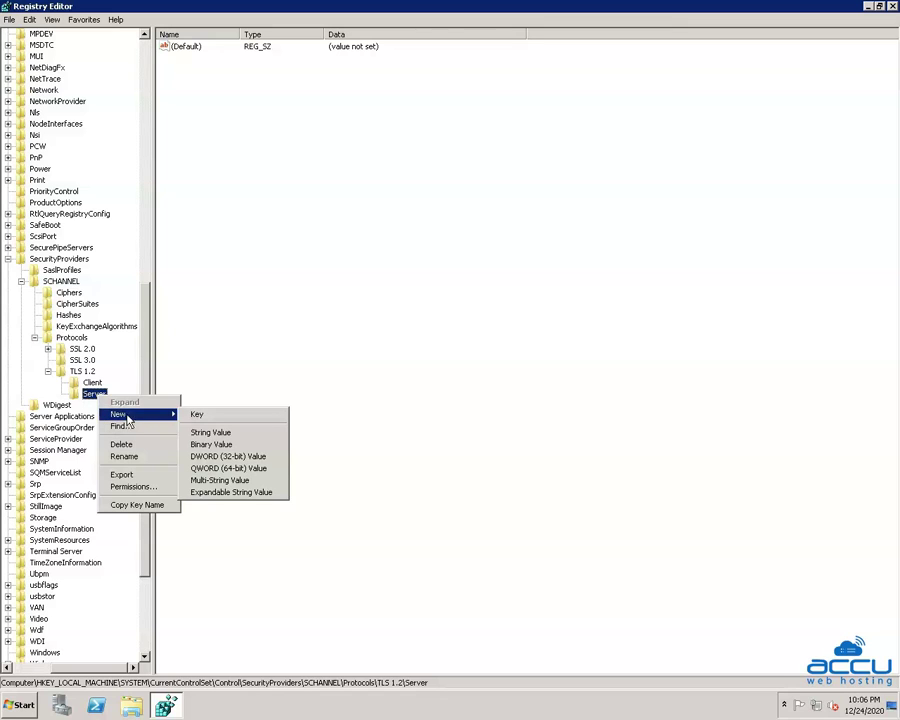
left_click(230, 456)
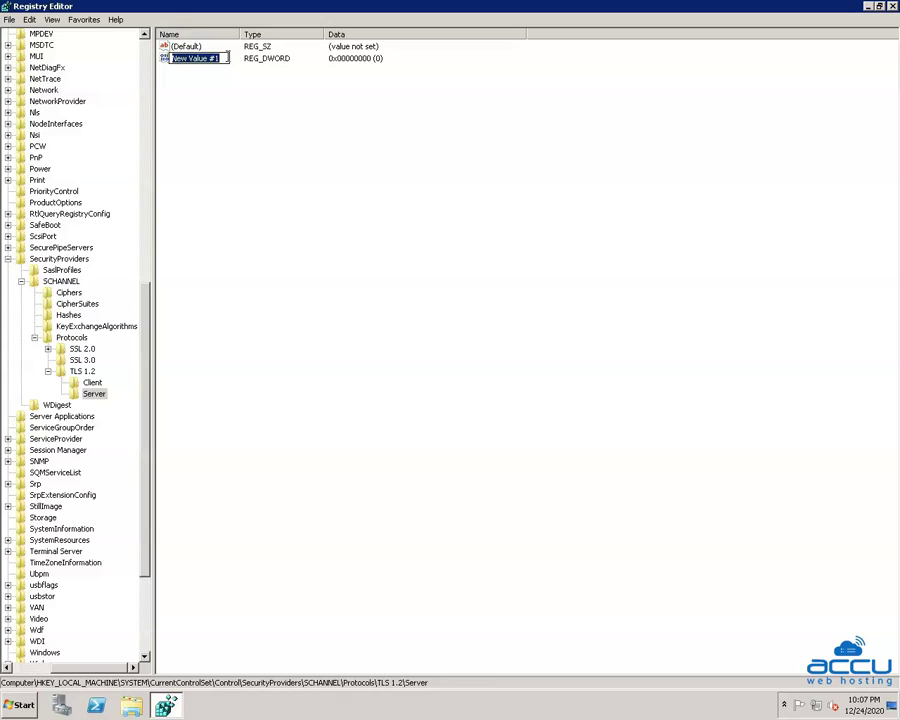
type("Disab")
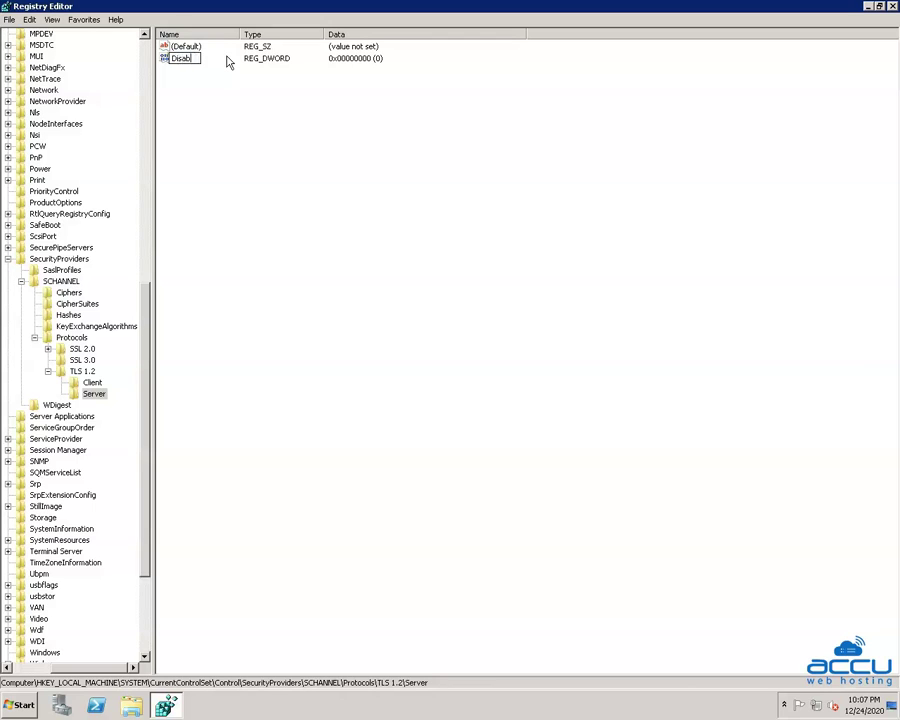
type("ledByDefault")
key("Return")
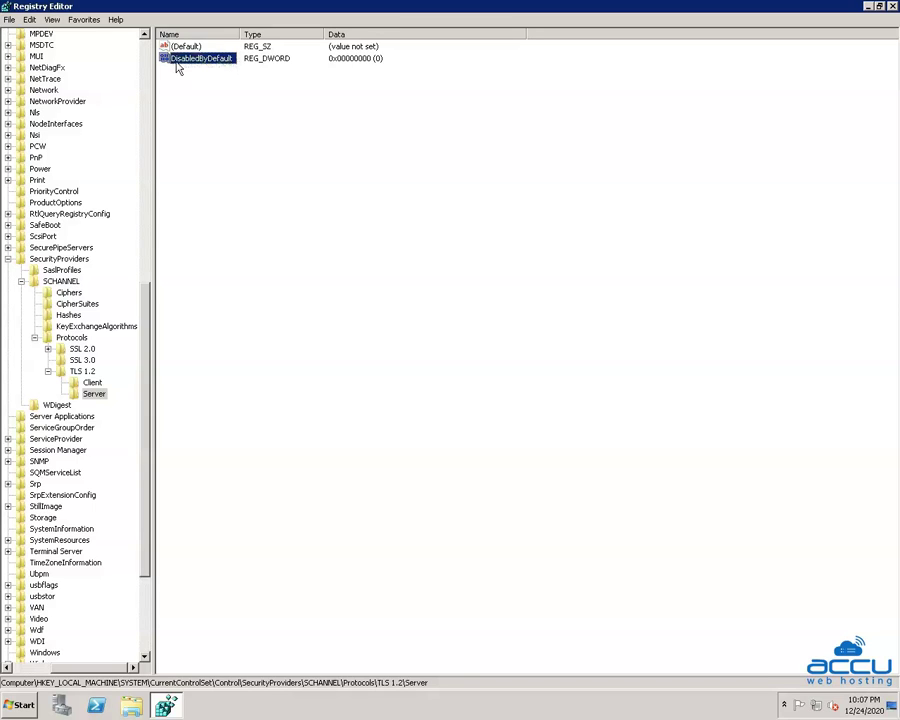
- Edit the DisabledByDefault value of the TLS 1.2 Server key and keep its value data at 0
right_click(210, 63)
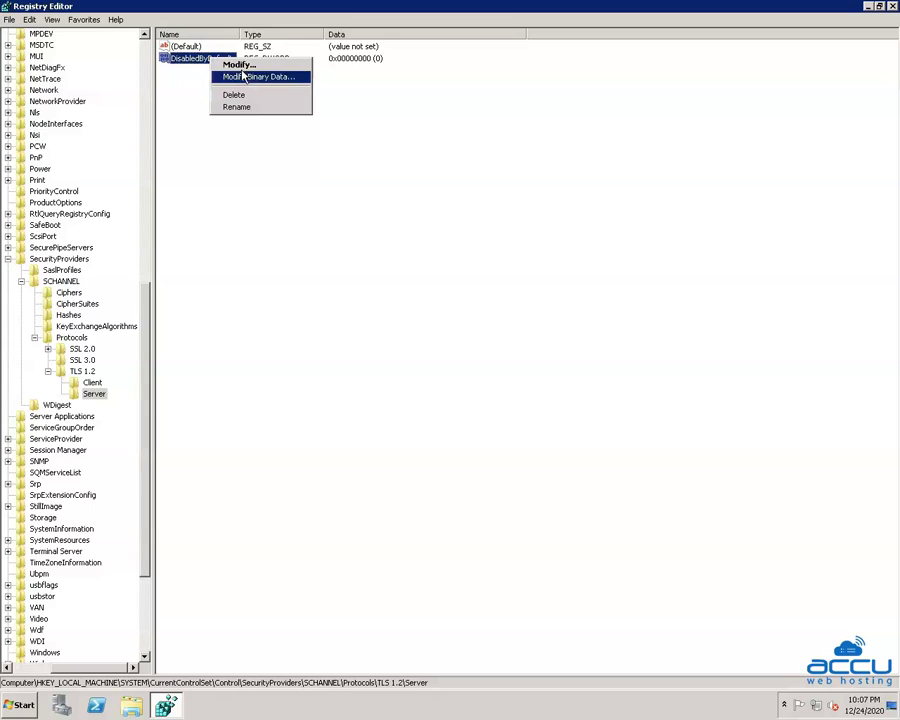
left_click(240, 66)
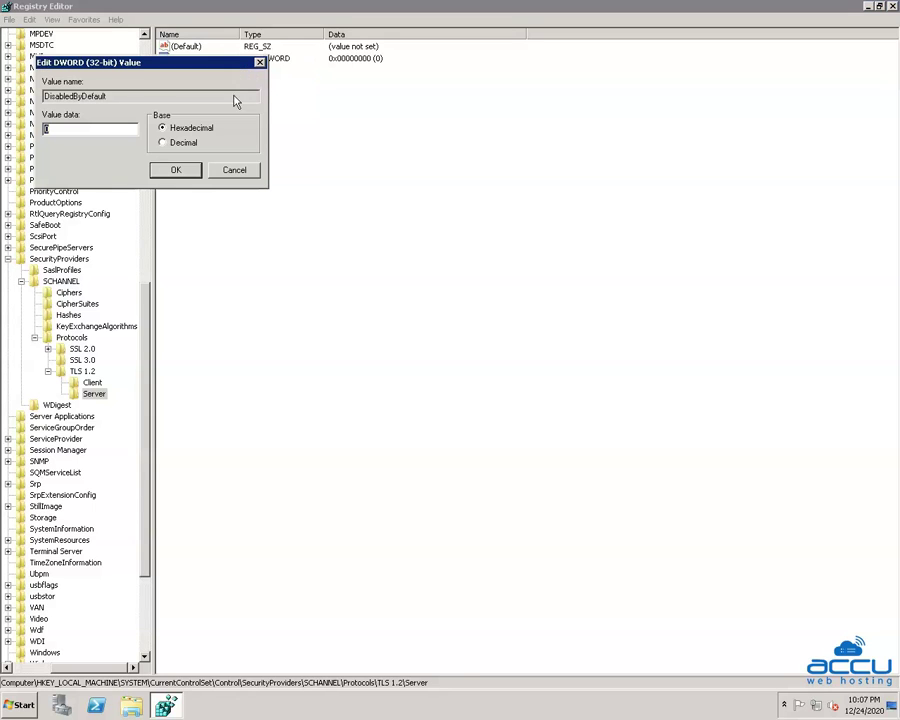
left_click(48, 129)
left_click(177, 174)
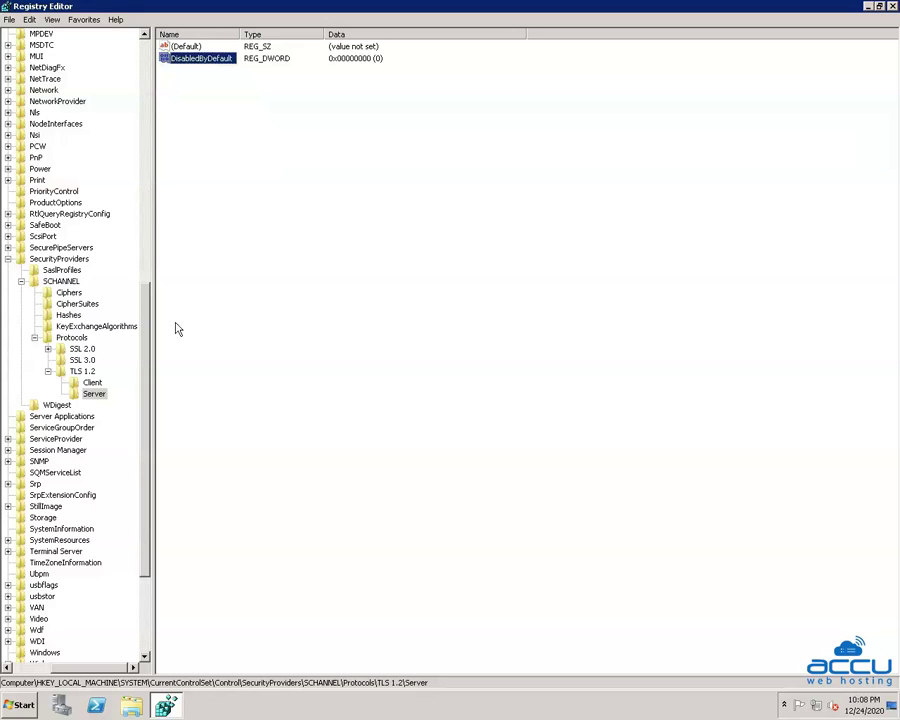
- Add a DWORD (32-bit) value named Enabled to the Server key of TLS 1.2
right_click(91, 398)
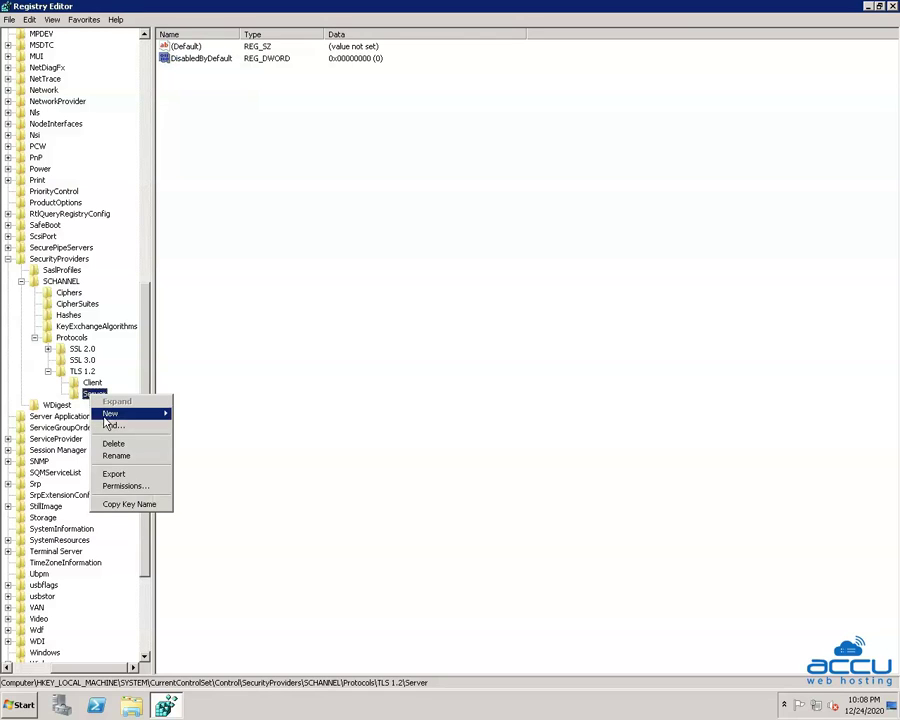
mouse_move(112, 414)
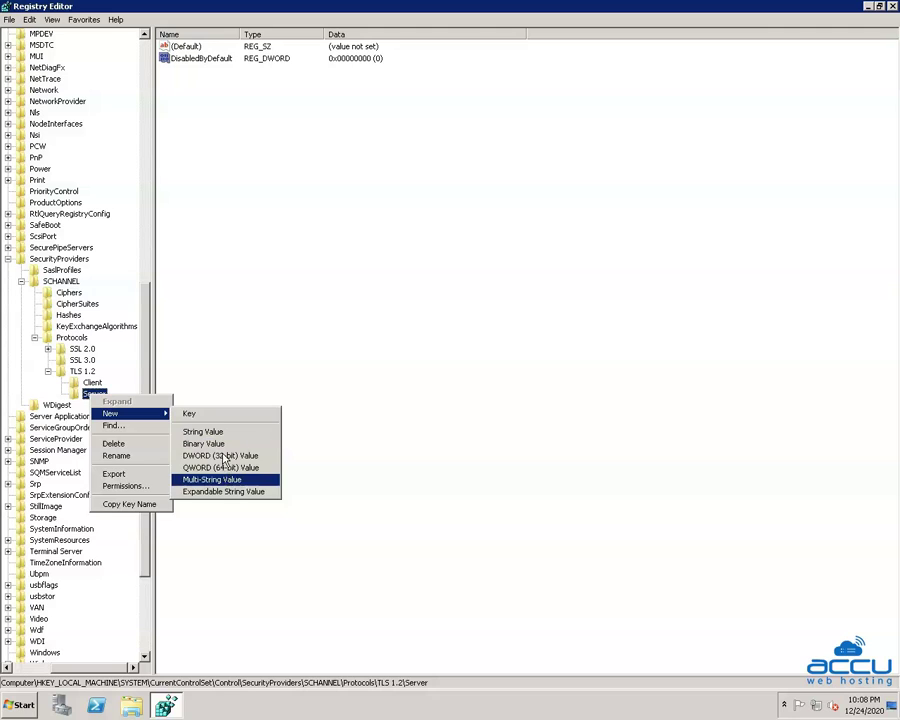
left_click(222, 456)
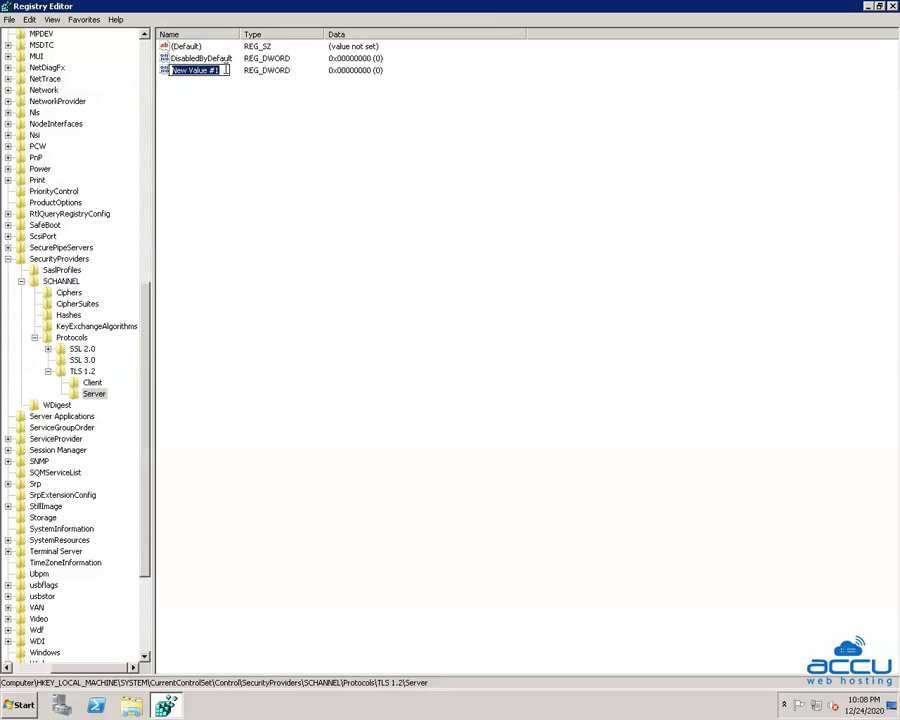
type("En")
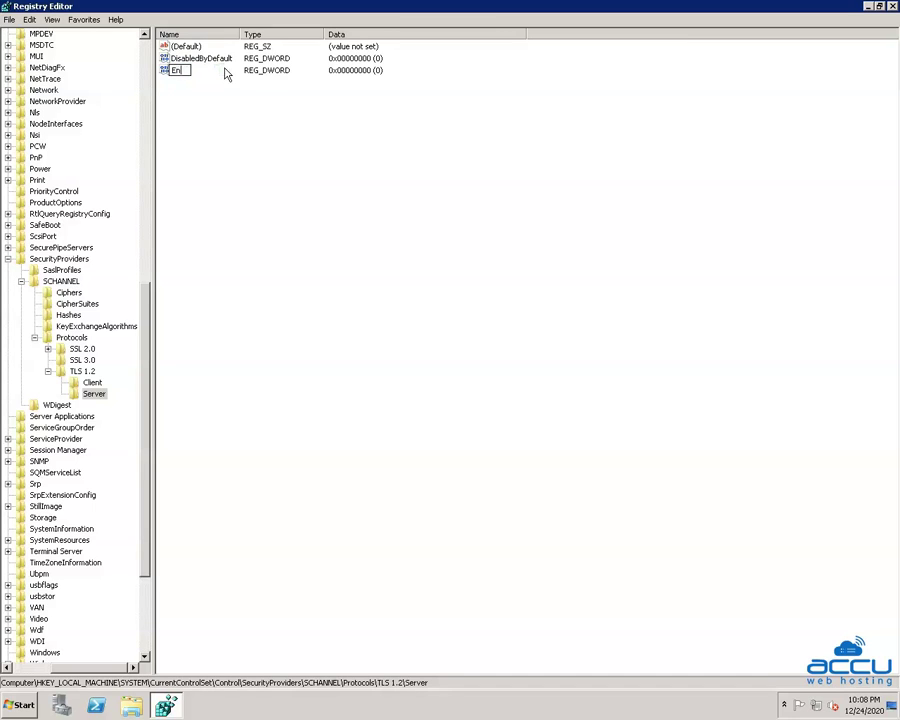
type("abled")
key("Return")
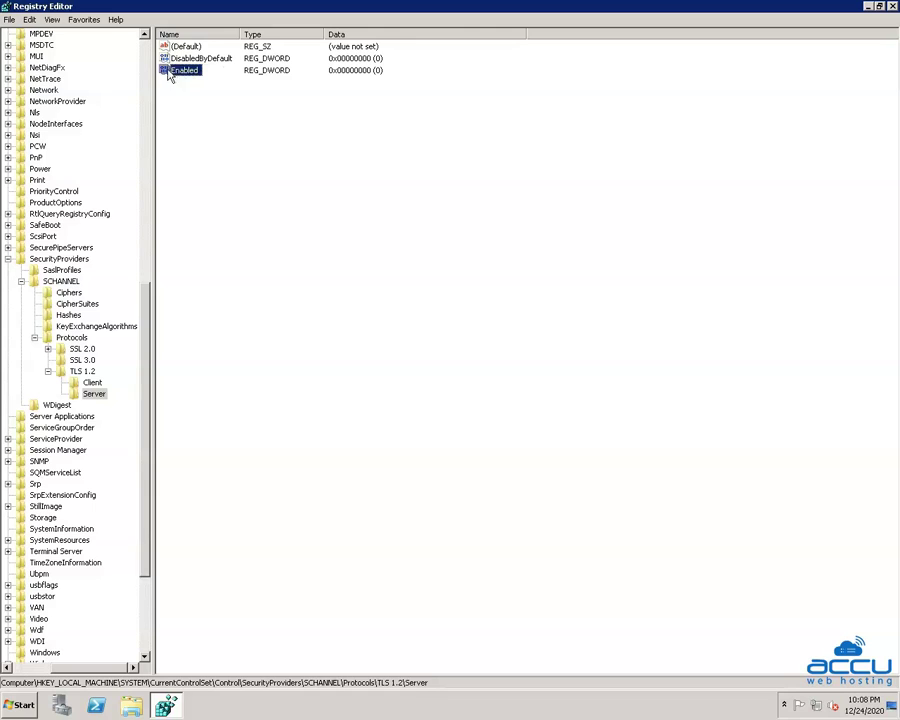
- Set the Server key's Enabled value data to 1 using the Decimal base
right_click(195, 76)
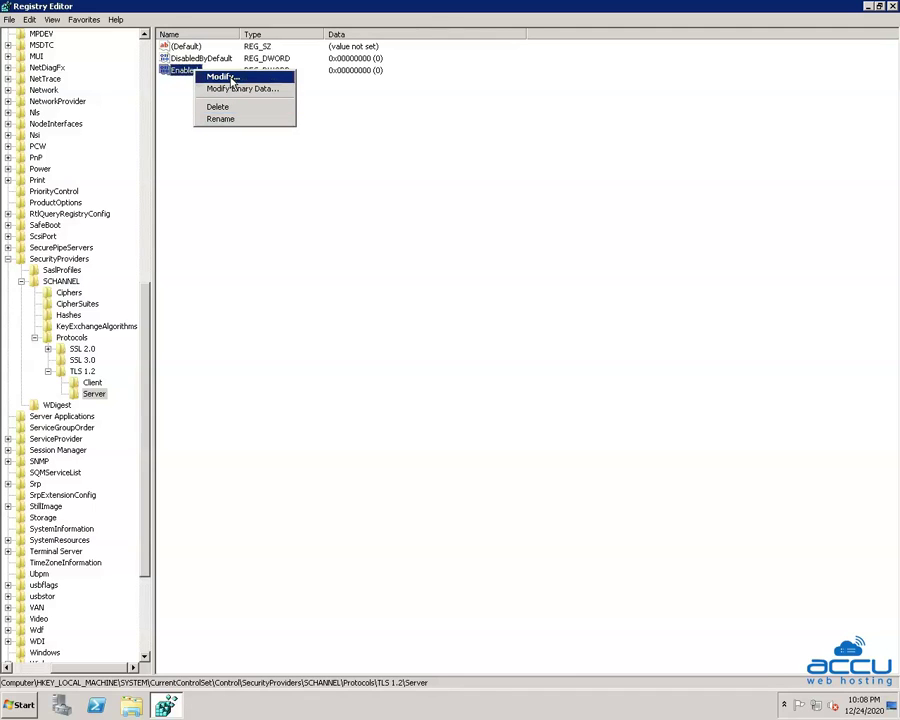
left_click(220, 77)
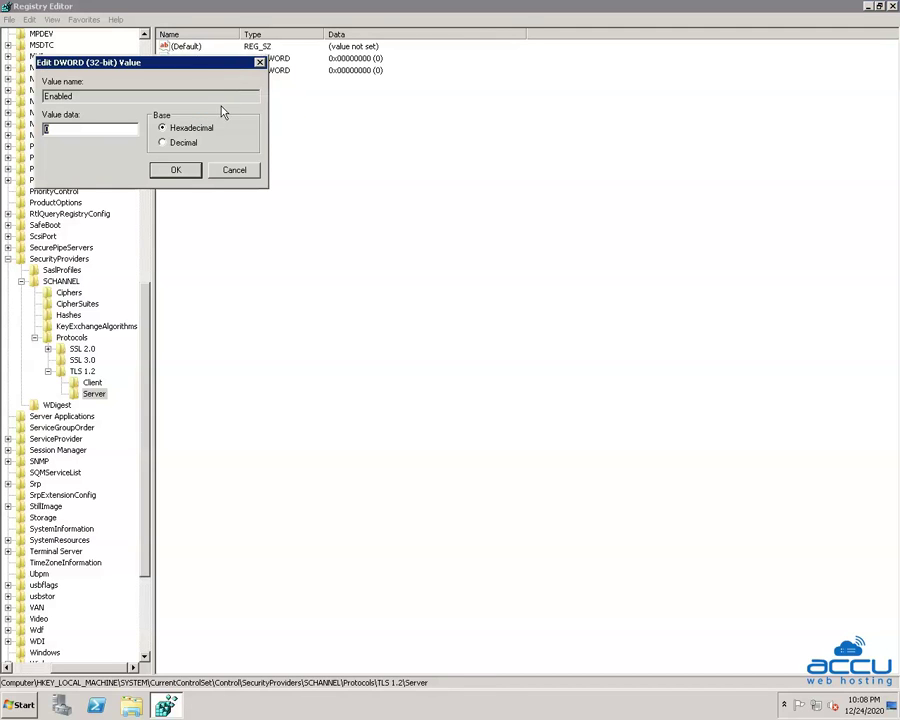
left_click(164, 144)
left_click(175, 171)
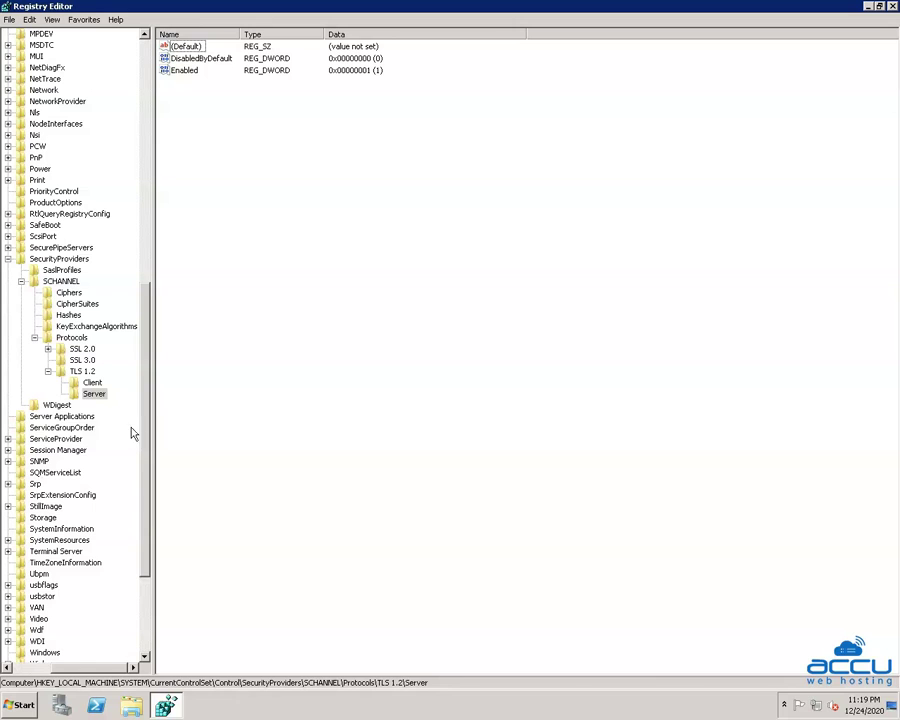
- Collapse the Protocols, SCHANNEL, SecurityProviders and Control keys in the registry tree
left_click(35, 338)
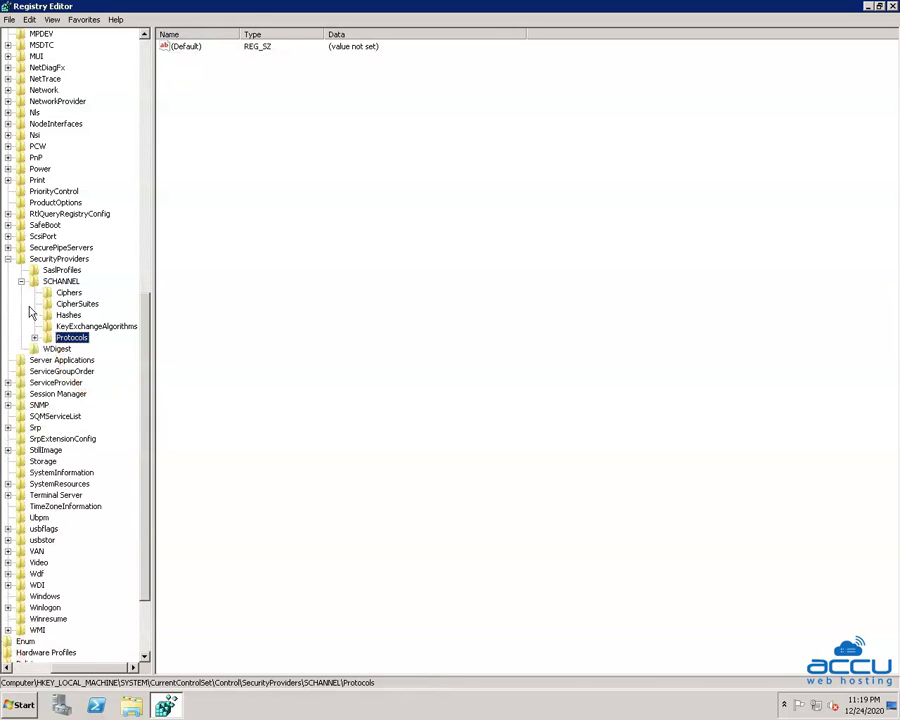
left_click(21, 281)
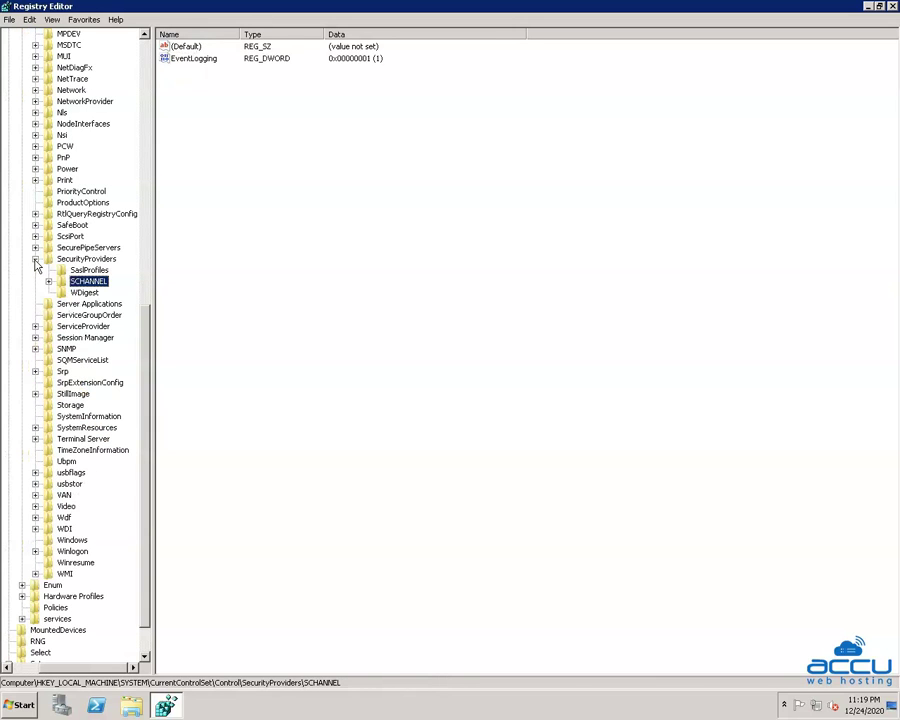
left_click(35, 259)
scroll(36, 262, "up", 6)
scroll(36, 262, "up", 10)
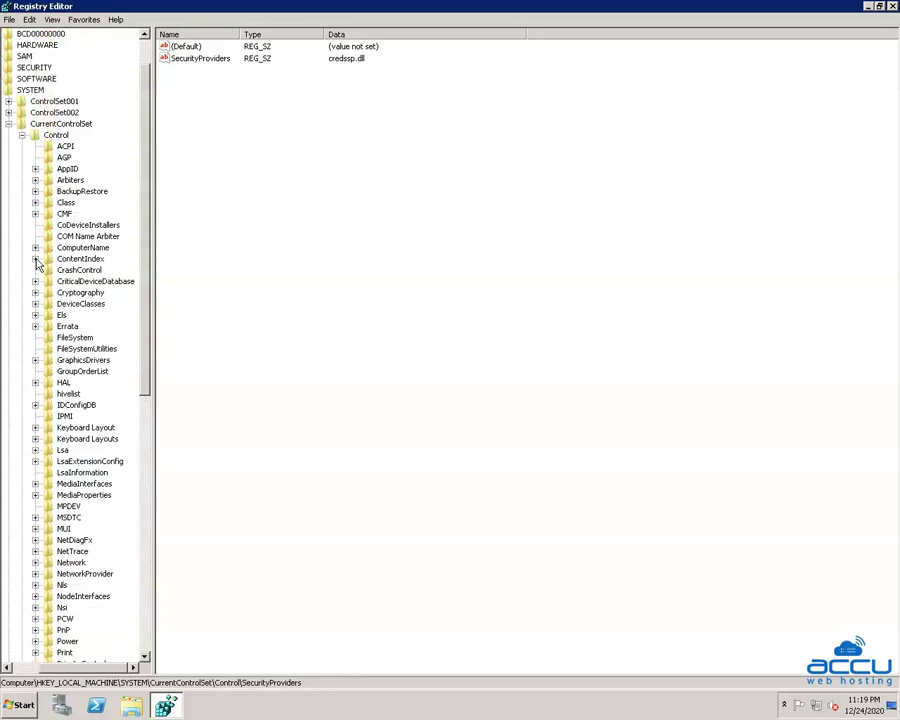
left_click(22, 180)
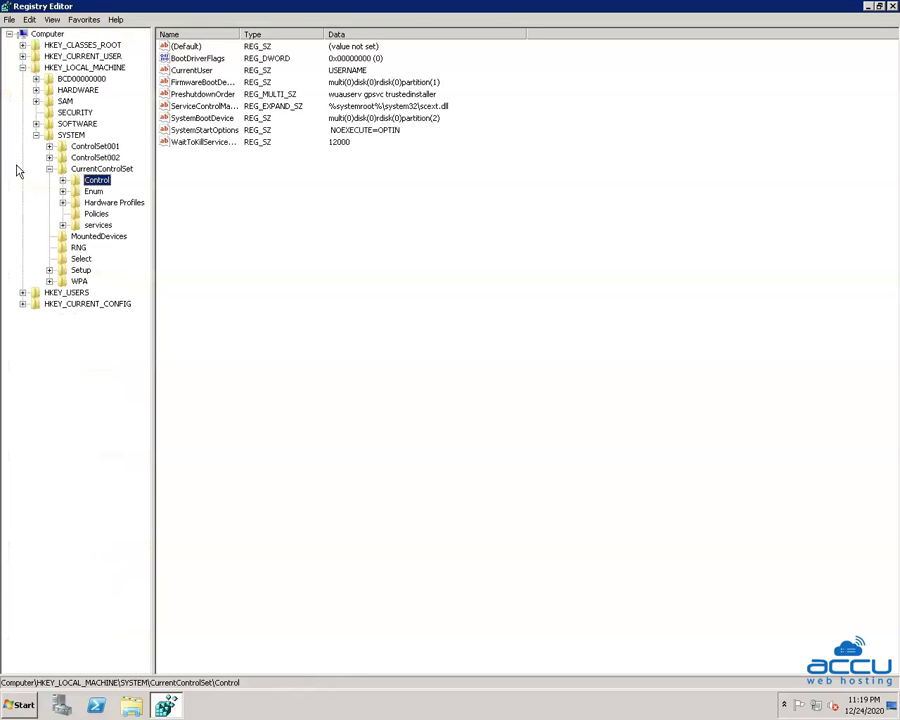
- Collapse the remaining registry tree up to Computer and close Registry Editor
key("Left")
key("Left")
key("Left")
key("Left")
left_click(22, 67)
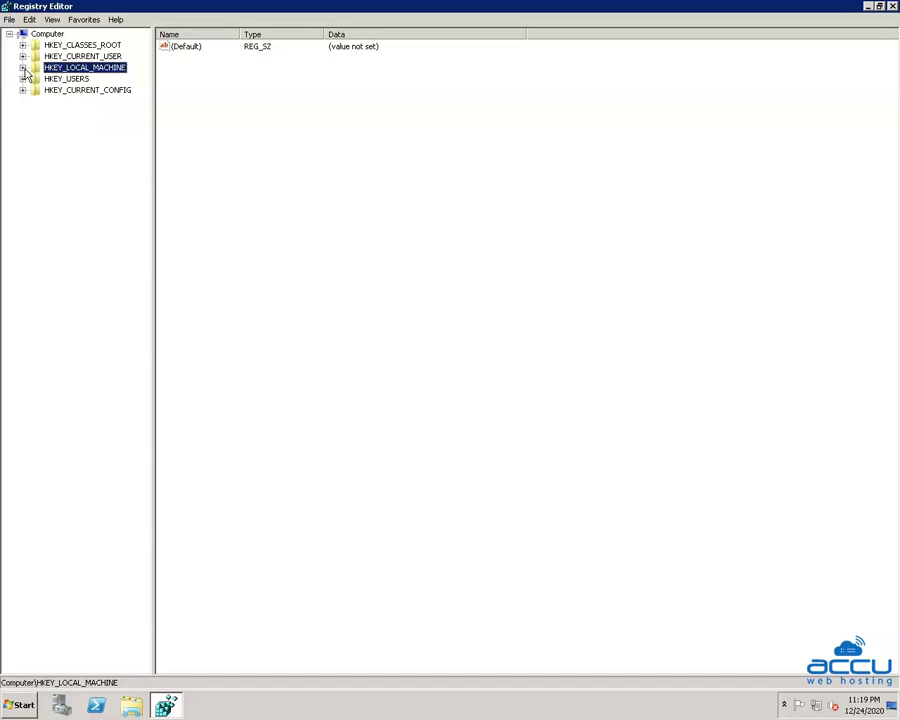
left_click(9, 34)
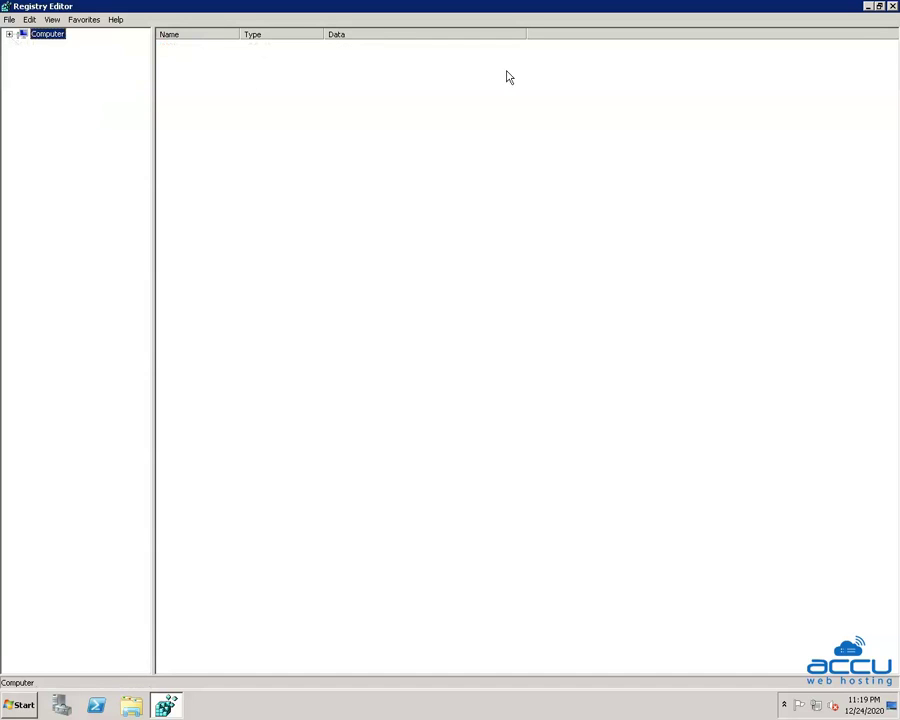
left_click(893, 7)
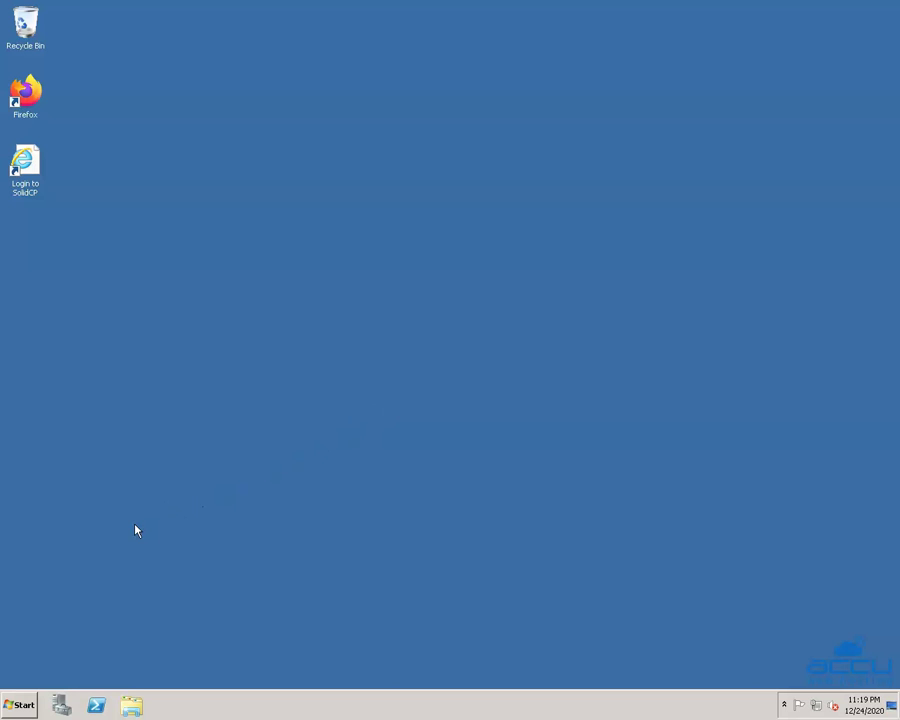
- Restart the server with the reason Other (Planned) and the comment "dassf"
left_click(20, 705)
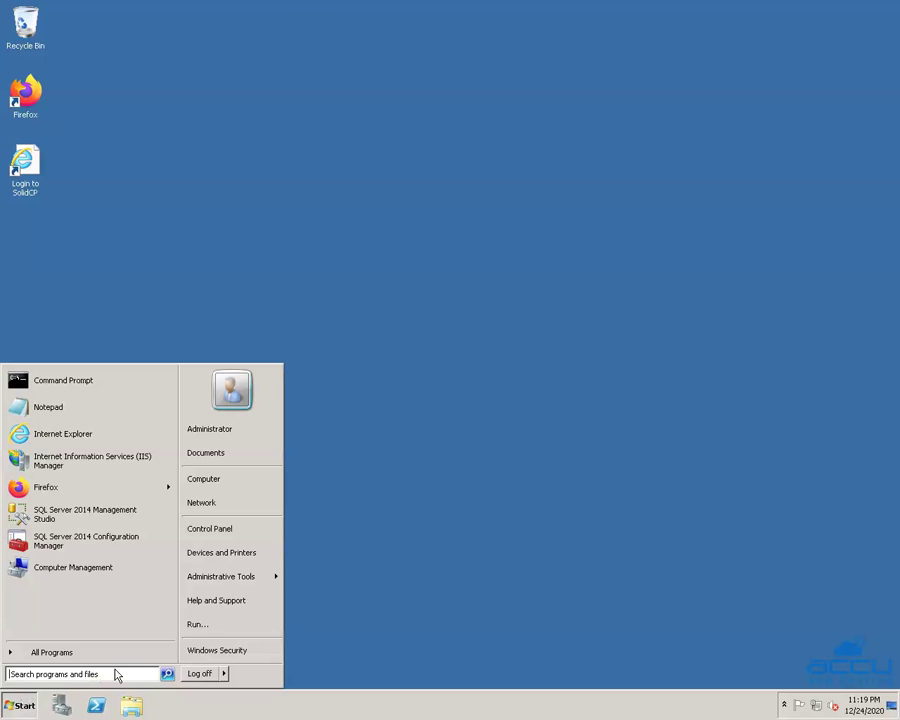
mouse_move(224, 674)
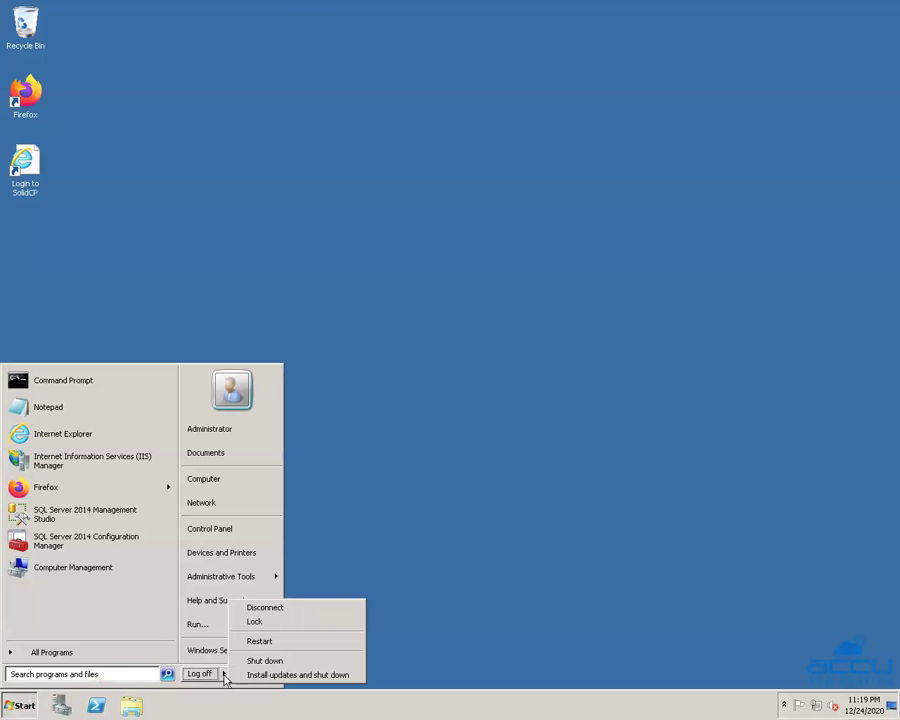
left_click(264, 642)
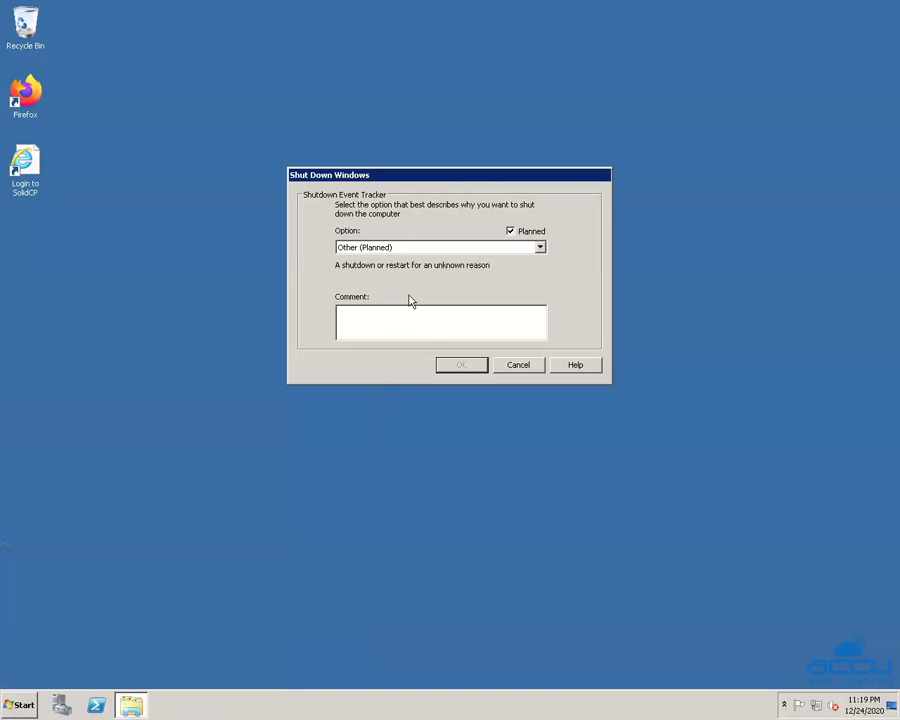
left_click(400, 323)
type("dassf")
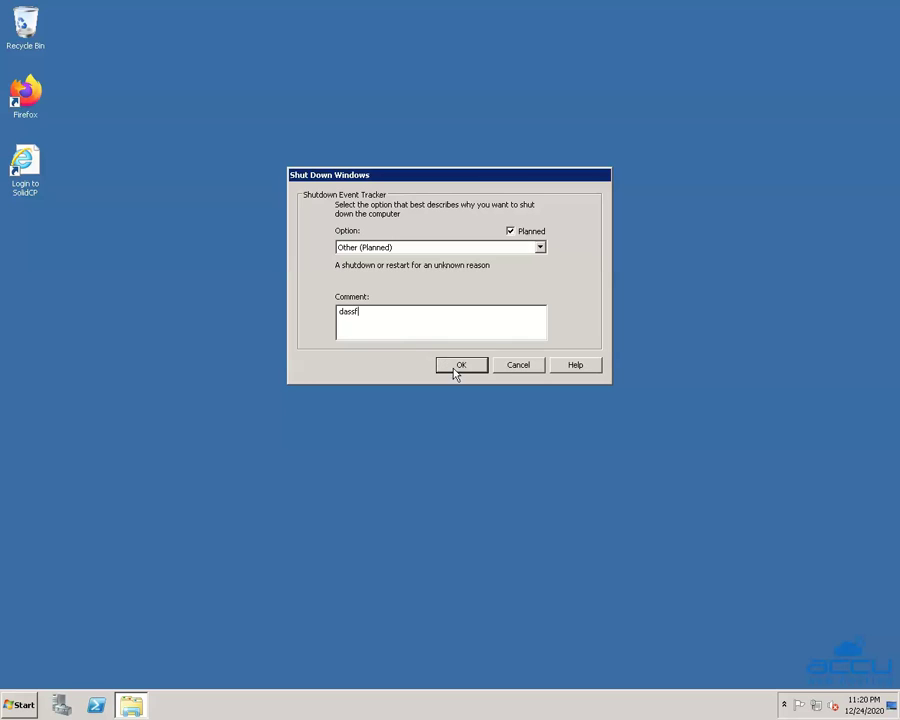
left_click(455, 369)
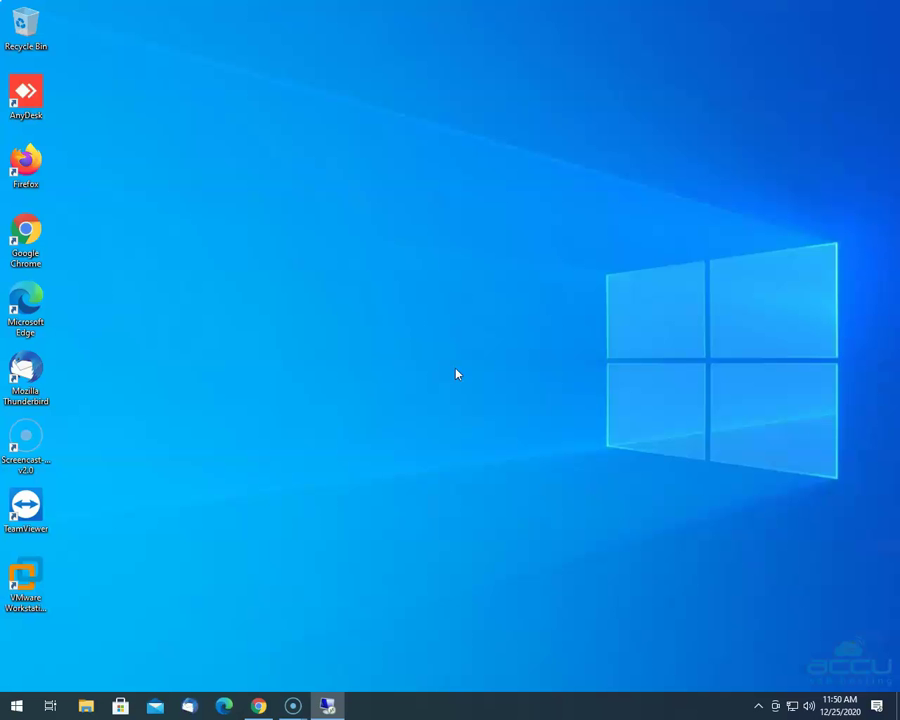
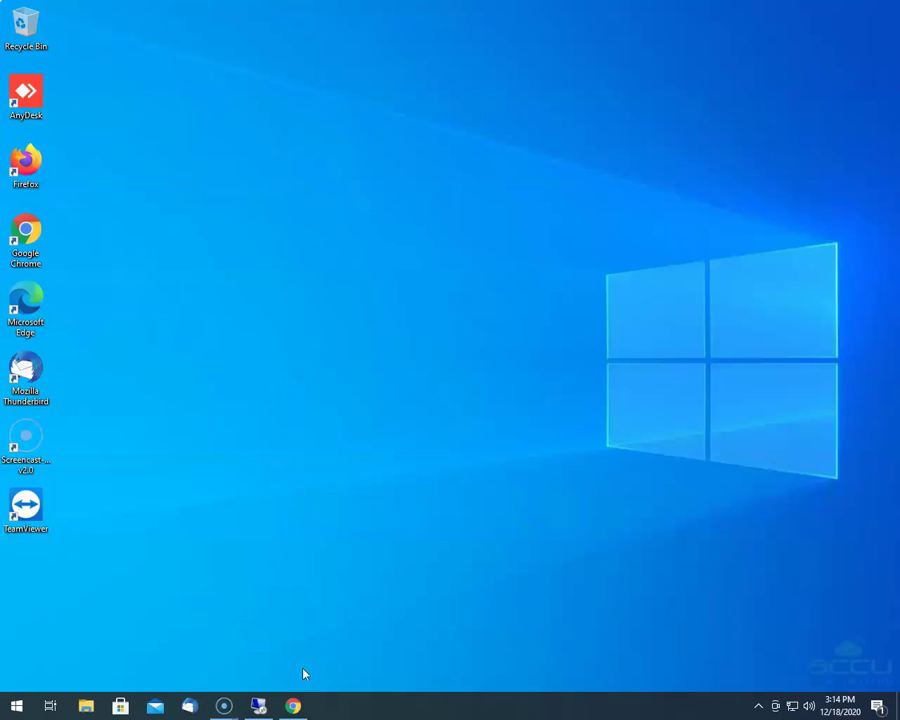
left_click(295, 708)
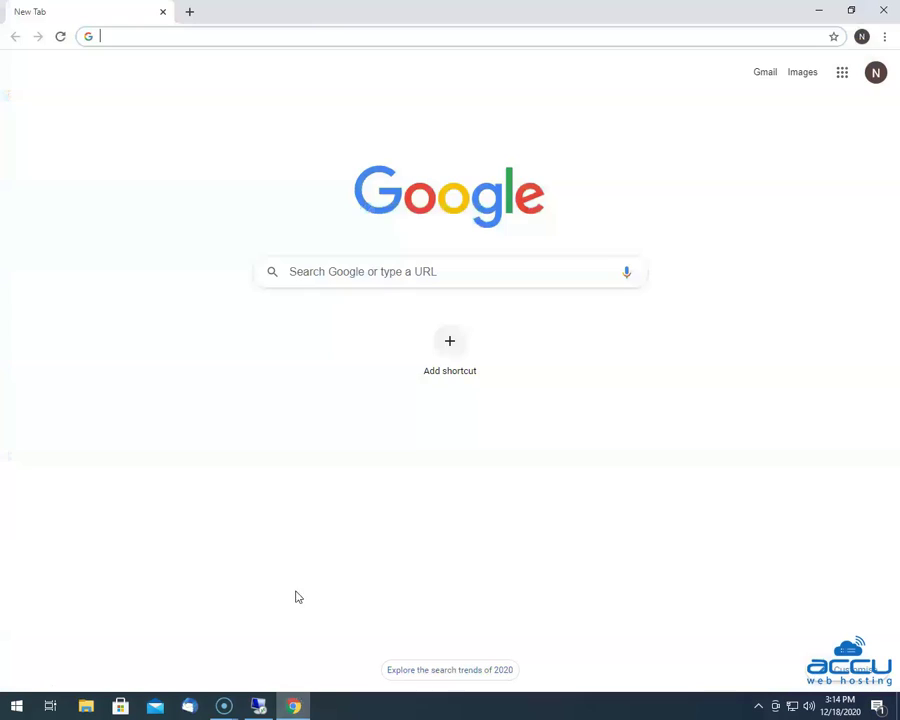
left_click(164, 36)
type("https://www.ssllabs.com/ssltest/index.html")
key("Return")
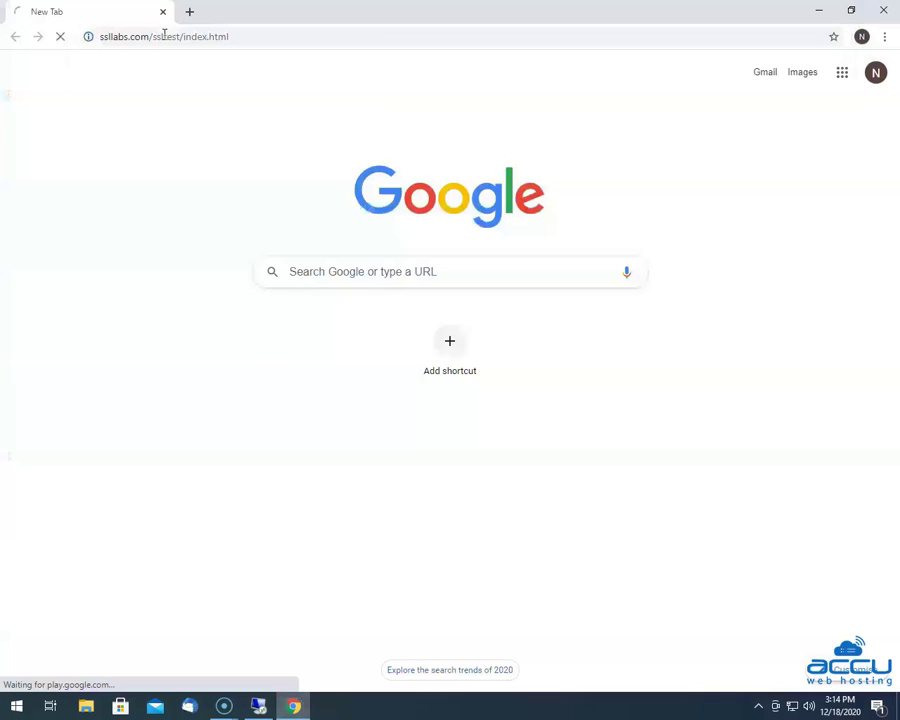
- Run the SSL Server Test for the hostname demovpstest.com
left_click(317, 289)
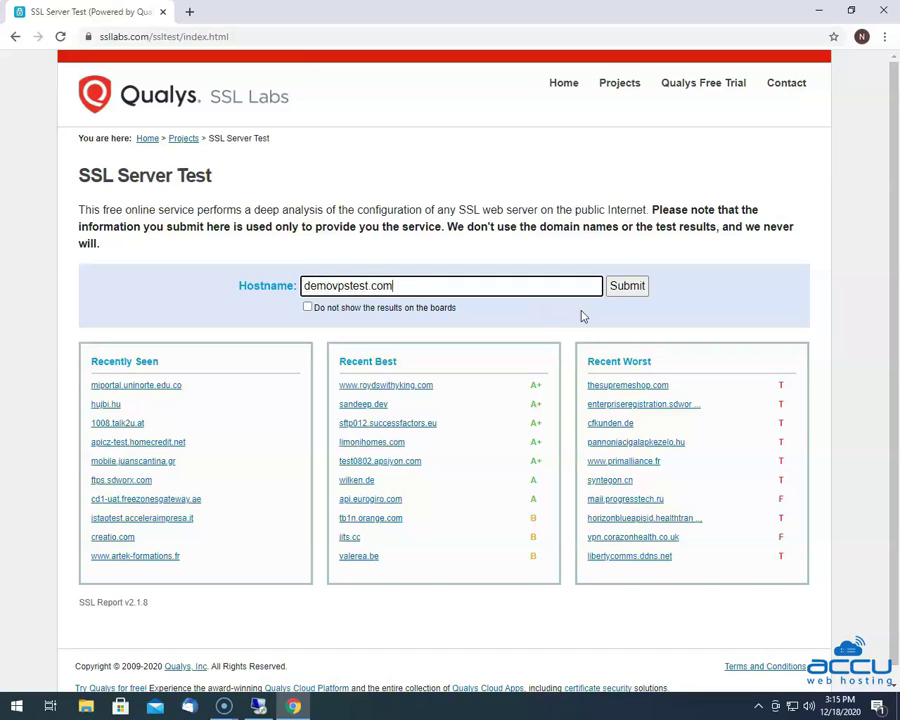
left_click(627, 287)
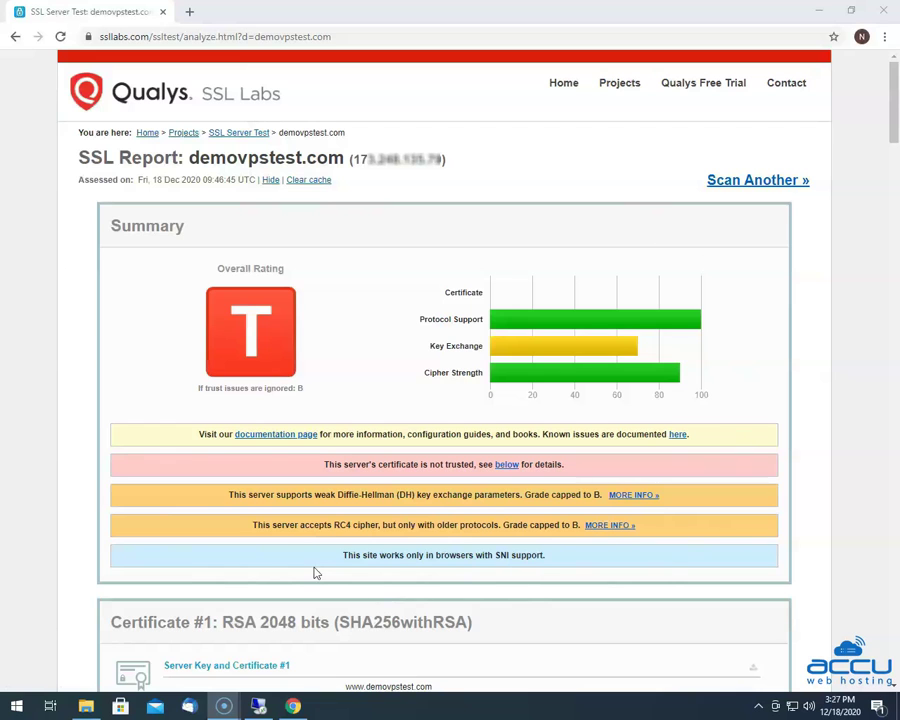
- Examine the Protocols list in the report's Configuration section for TLS 1.2 support and the status of the older TLS and SSL versions
scroll(303, 553, "down", 5)
scroll(303, 556, "down", 6)
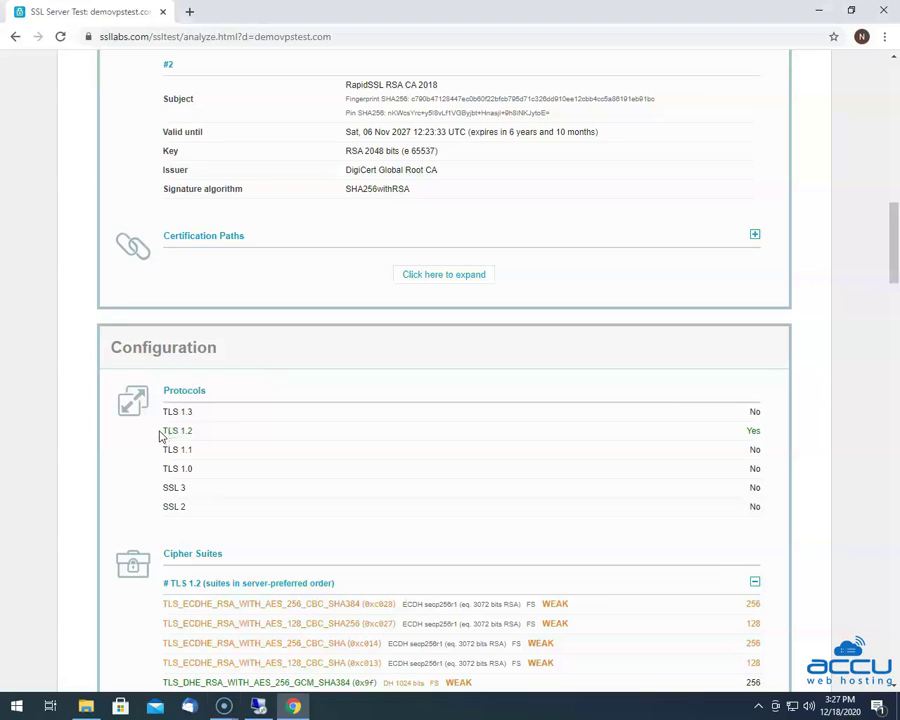
left_click_drag(160, 436, 176, 430)
left_click_drag(170, 505, 164, 390)
left_click(181, 487, "shift")
left_click_drag(757, 464, 767, 496)
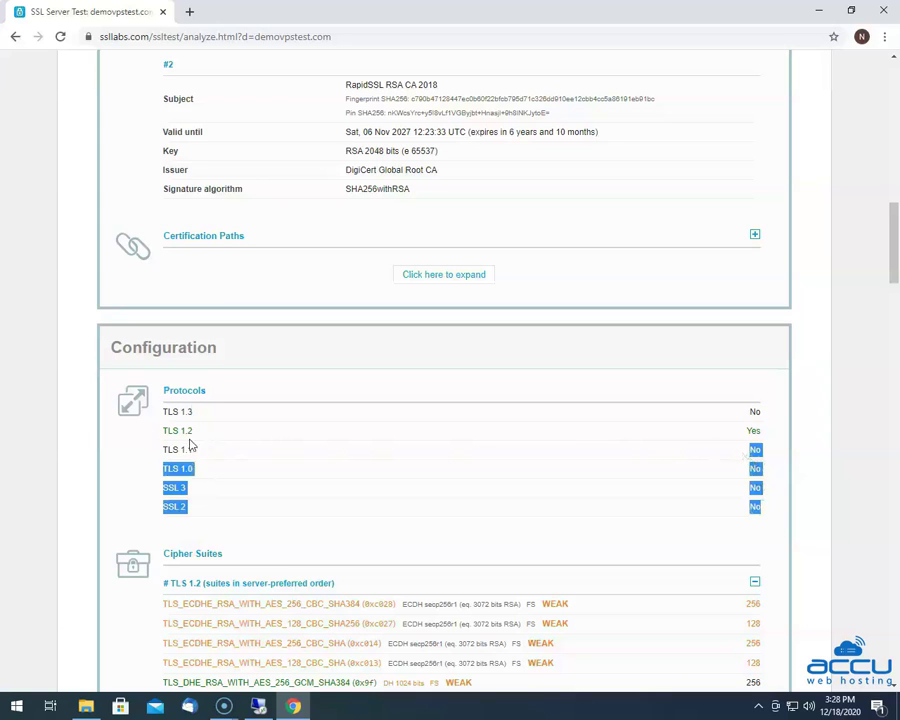
left_click_drag(164, 430, 197, 436)
left_click_drag(751, 430, 765, 433)
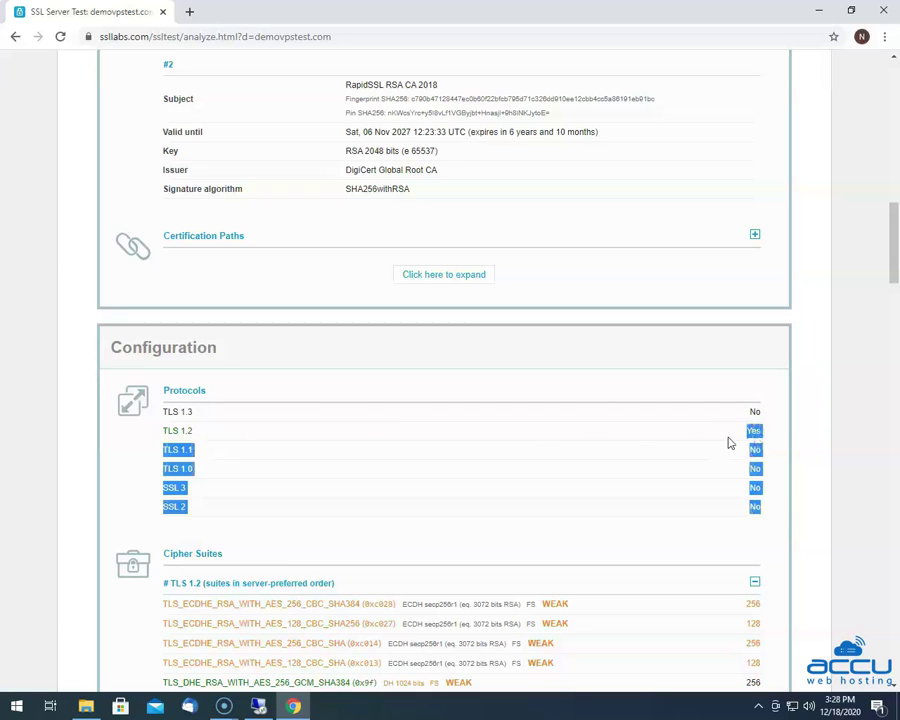
left_click(729, 441)
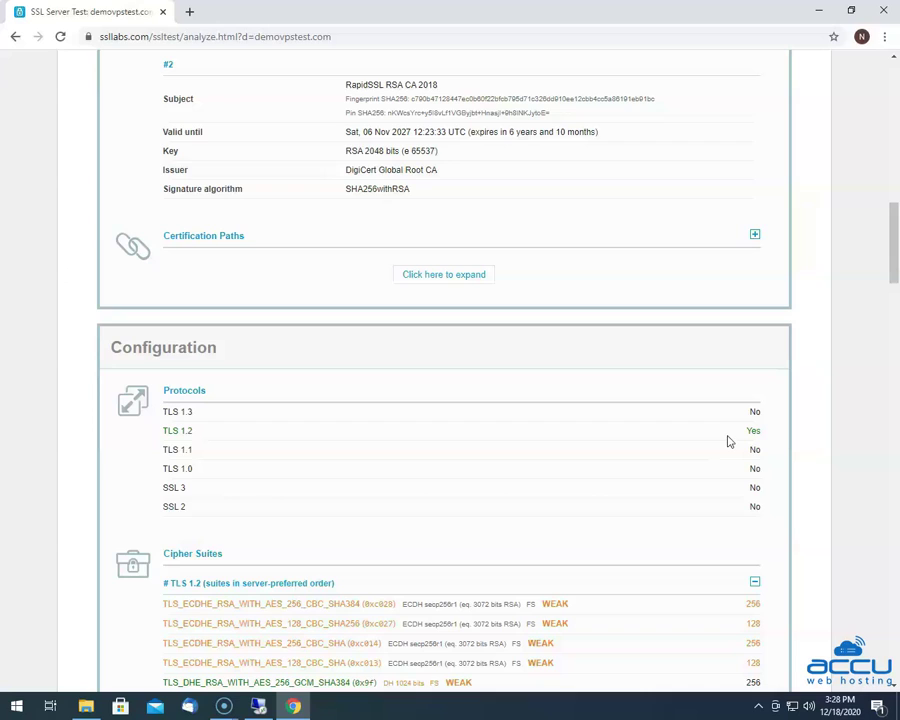